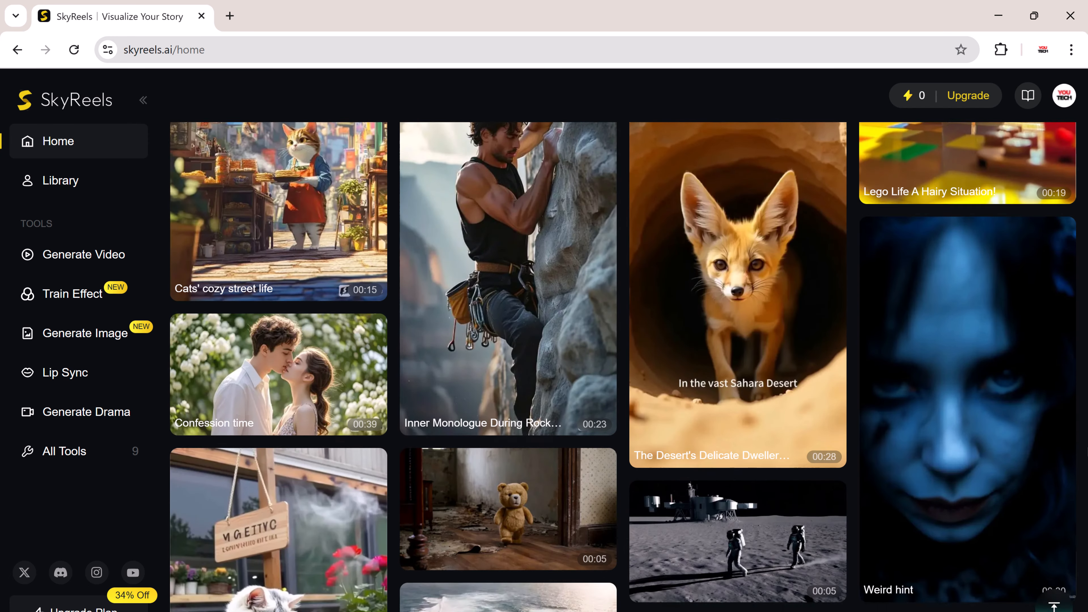
Browse the Trending Video gallery, view the "Cat Pilot Chasing Mouse" video and return to the gallery.
scroll(623, 366, "down", 15)
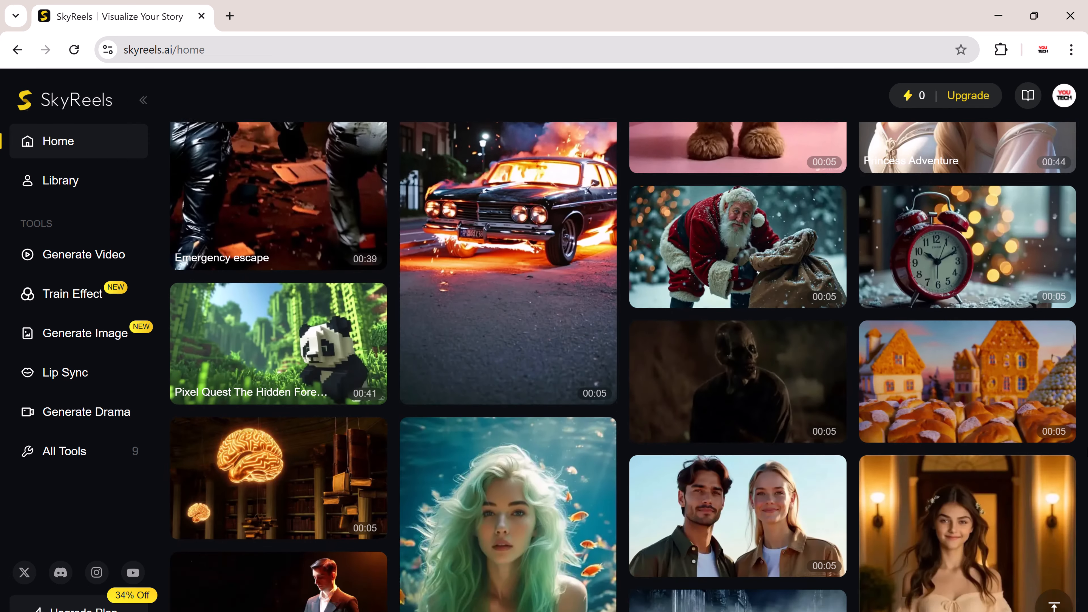
scroll(624, 367, "down", 15)
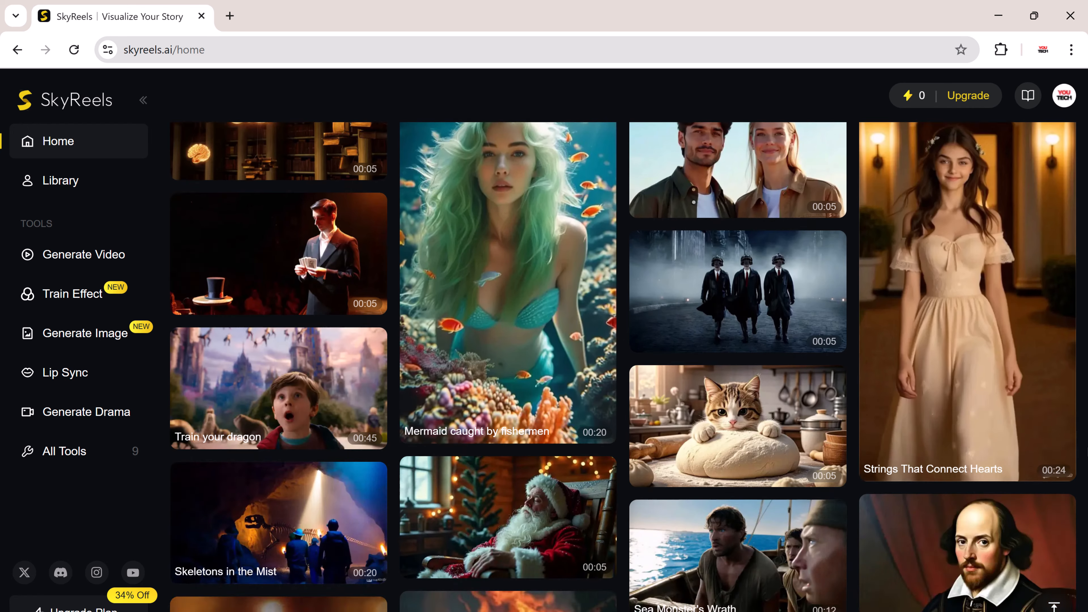
scroll(1048, 422, "up", 15)
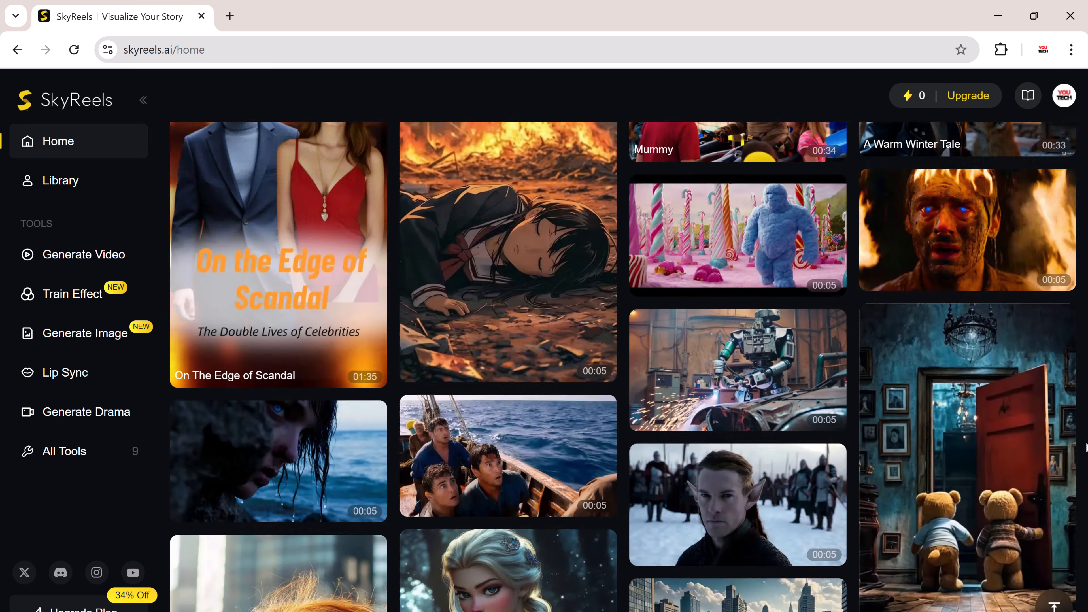
scroll(1048, 422, "up", 15)
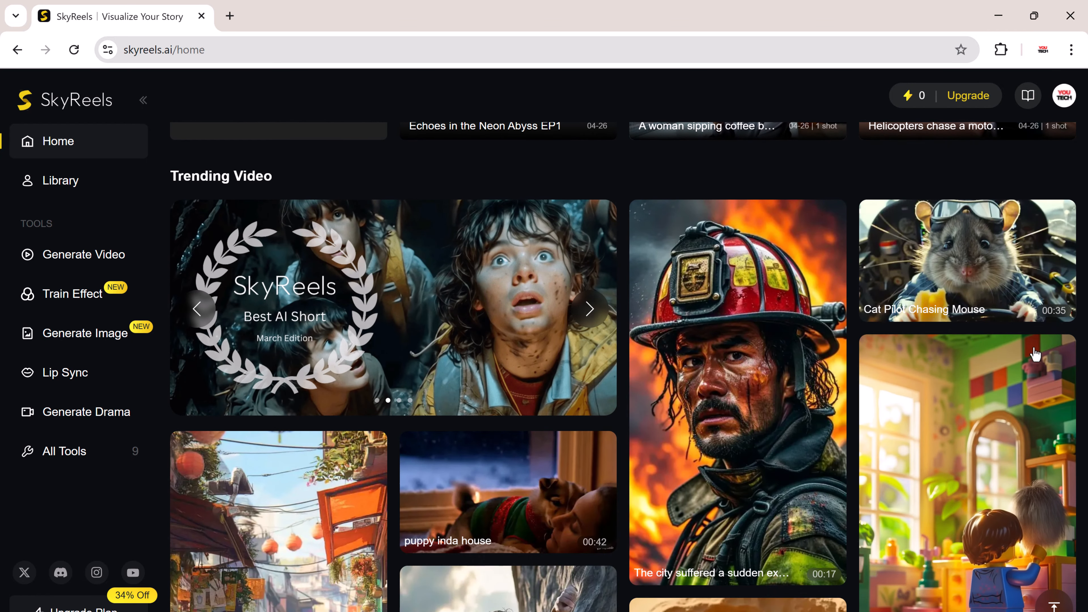
left_click(1035, 317)
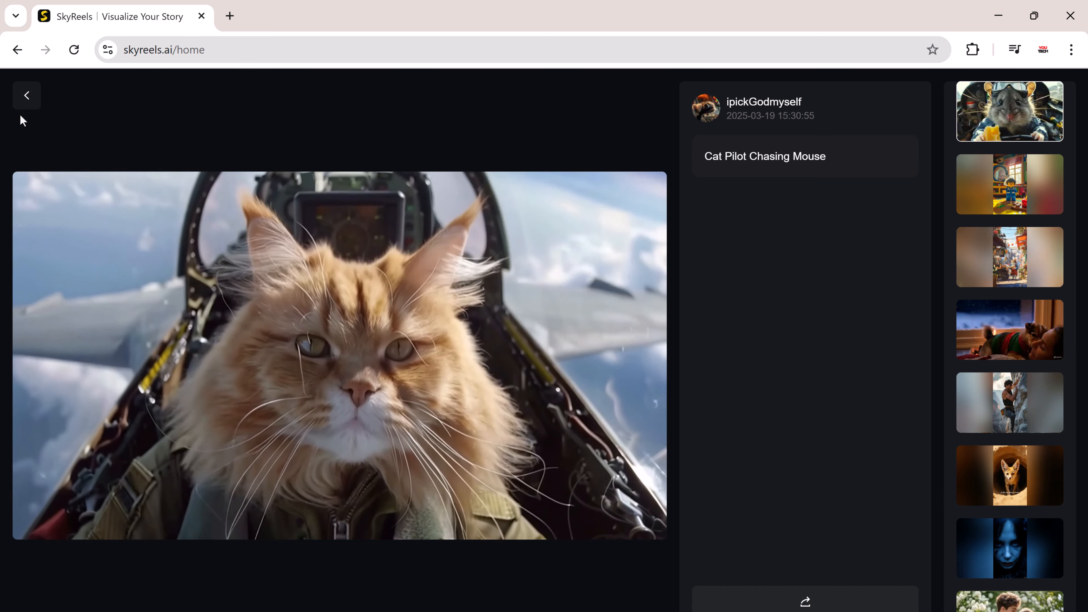
left_click(31, 104)
Look through the example clips and their prompts in the trending gallery and return to the AI Video and AI Drama options.
scroll(744, 506, "down", 10)
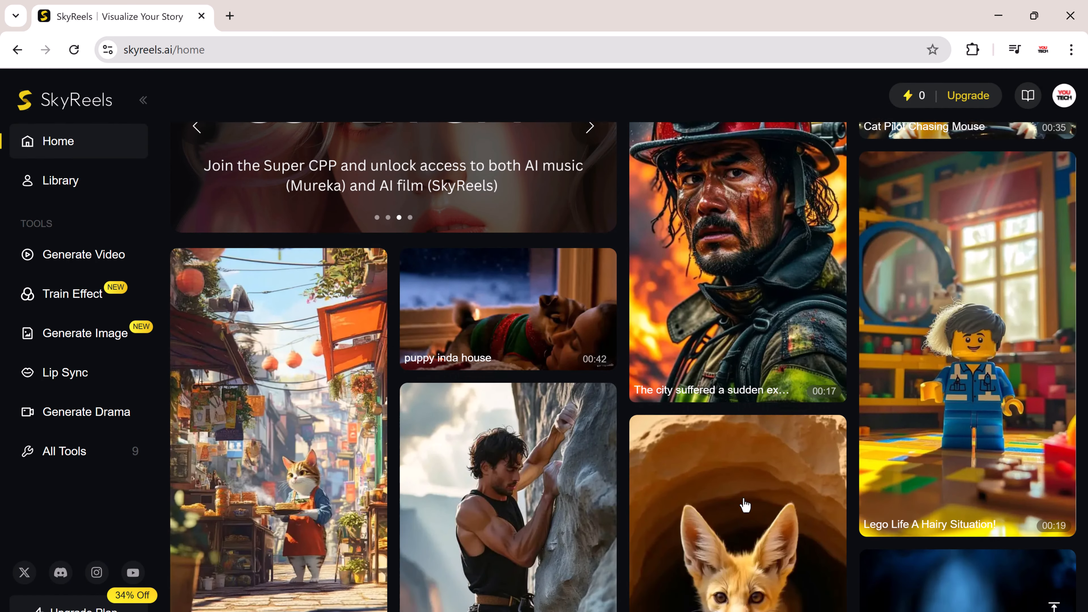
scroll(745, 505, "down", 6)
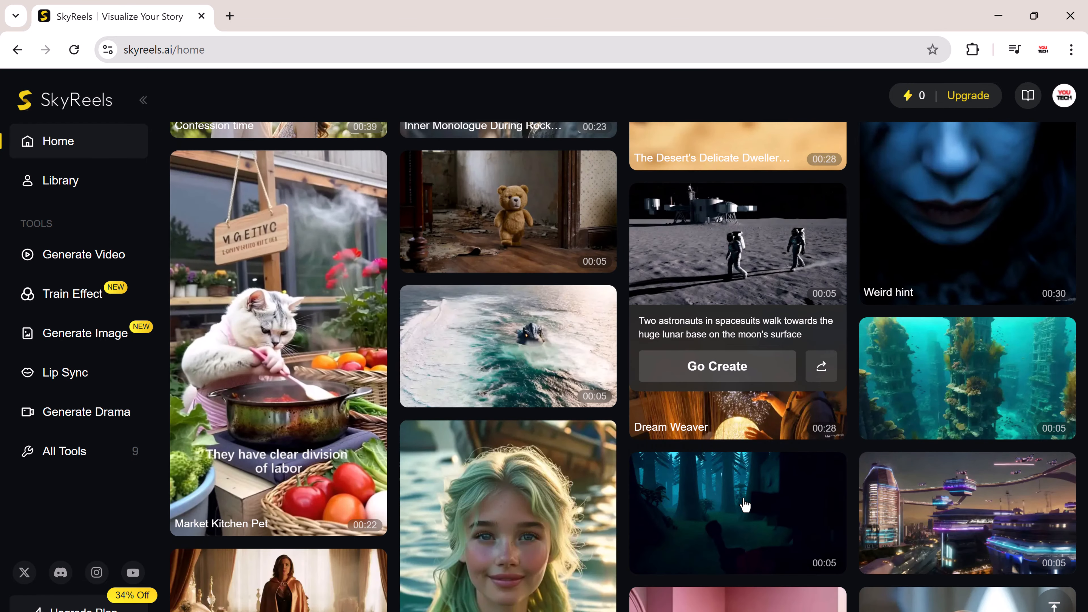
scroll(745, 506, "down", 10)
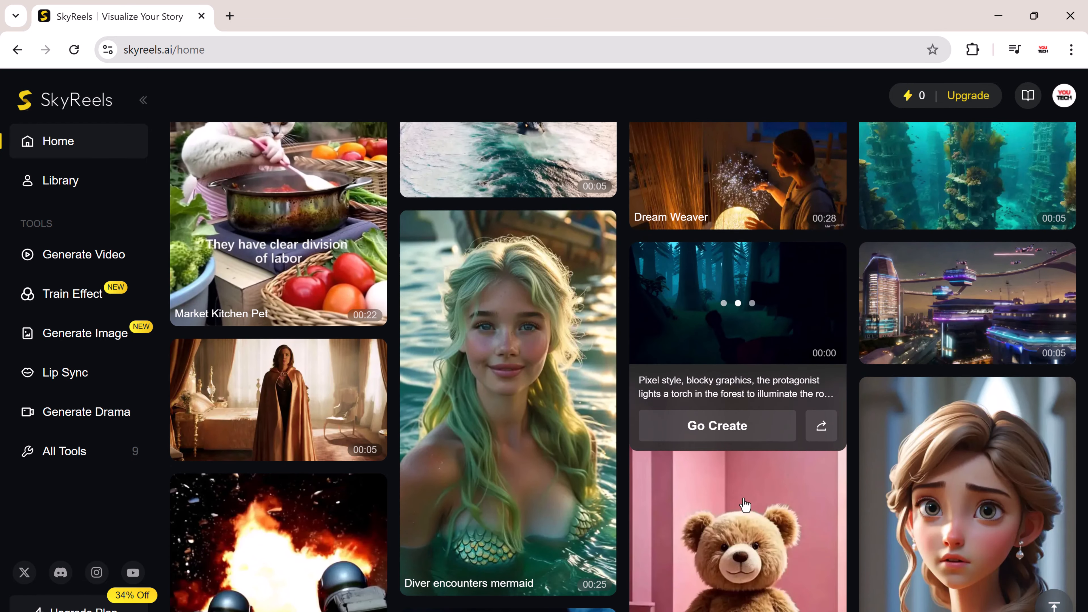
scroll(745, 506, "down", 5)
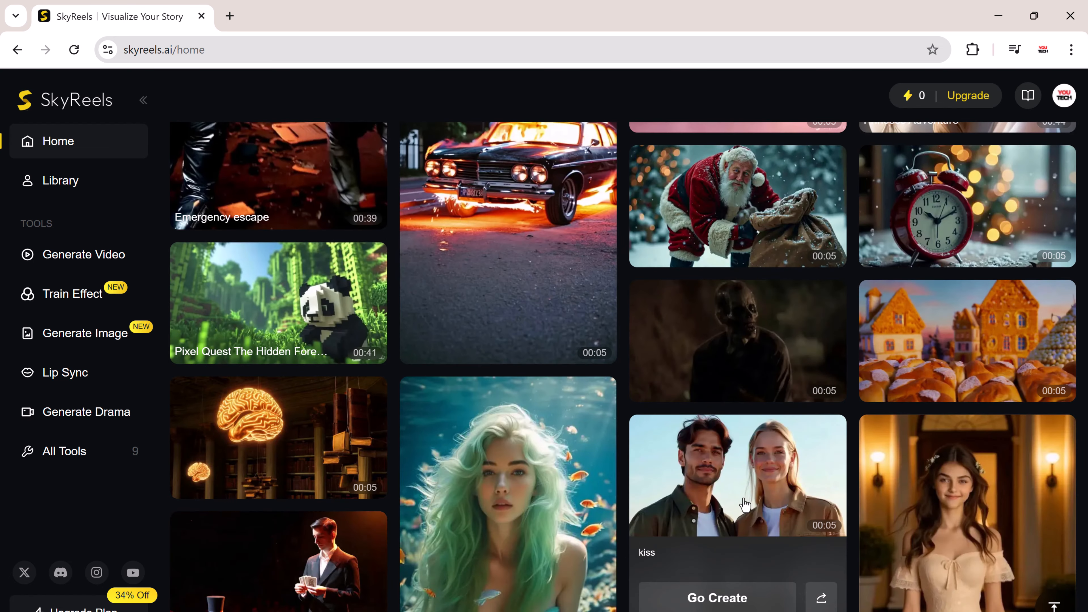
scroll(745, 505, "down", 5)
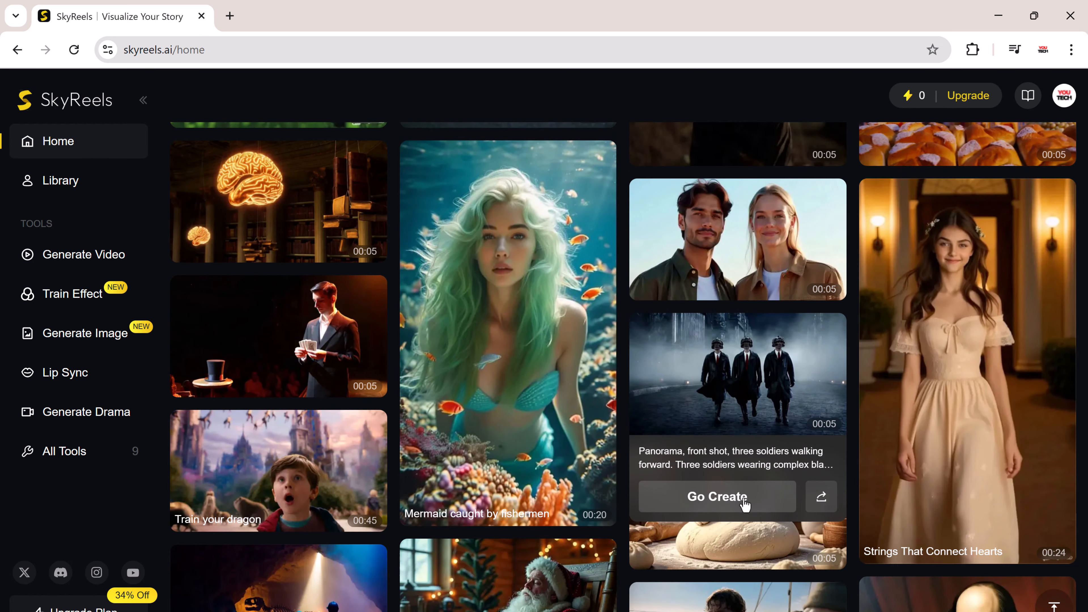
scroll(744, 506, "down", 5)
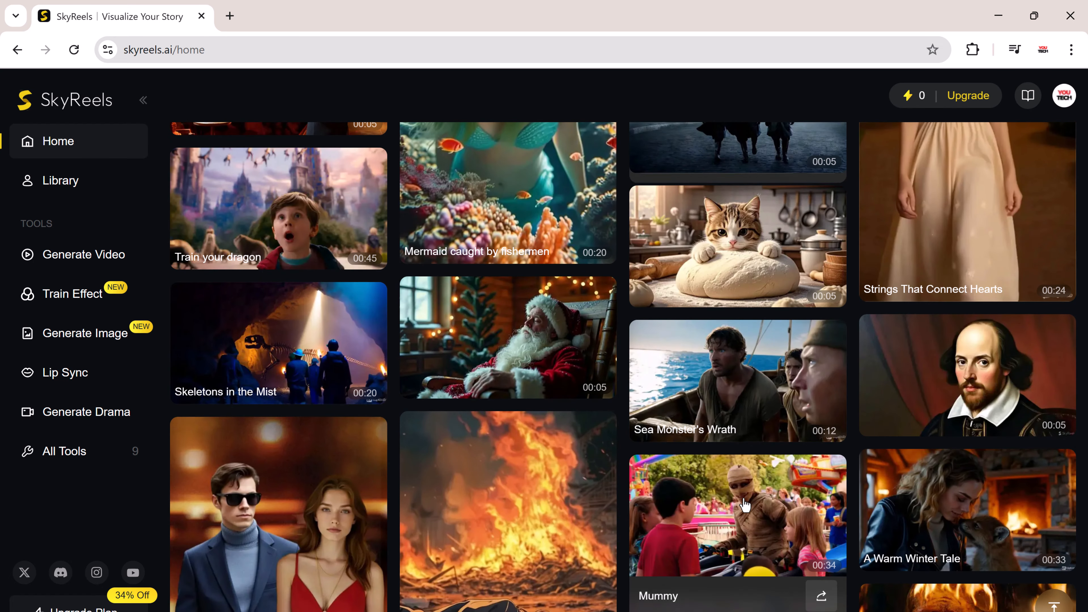
scroll(472, 418, "down", 5)
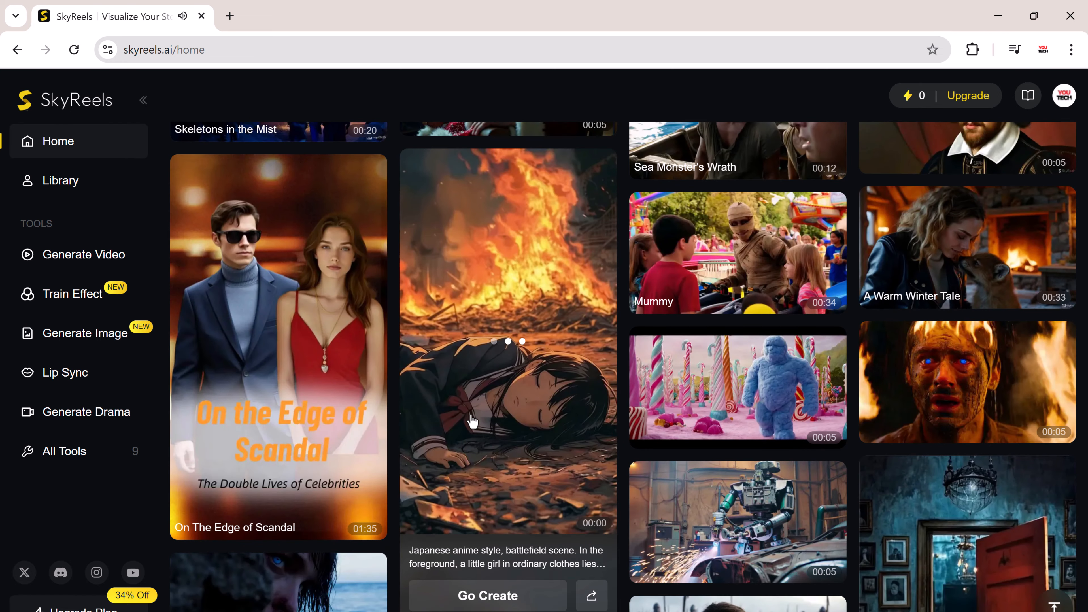
scroll(473, 420, "up", 12)
scroll(473, 422, "up", 5)
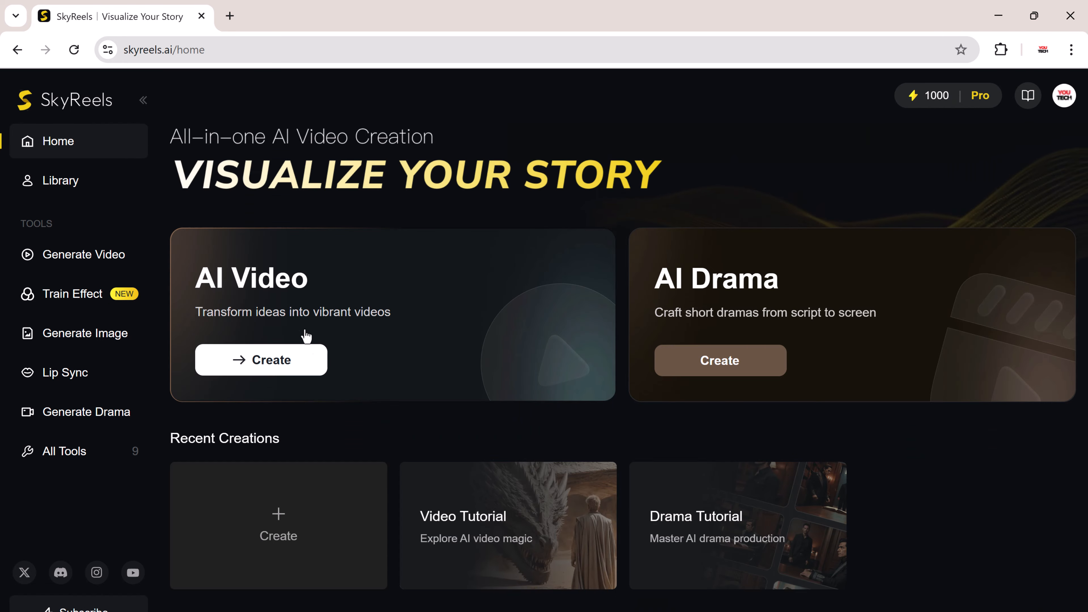
Generate an AI video from "Epic sword battle on a floating island during a lightning storm" without splitting it into shots, and view the result.
left_click(286, 362)
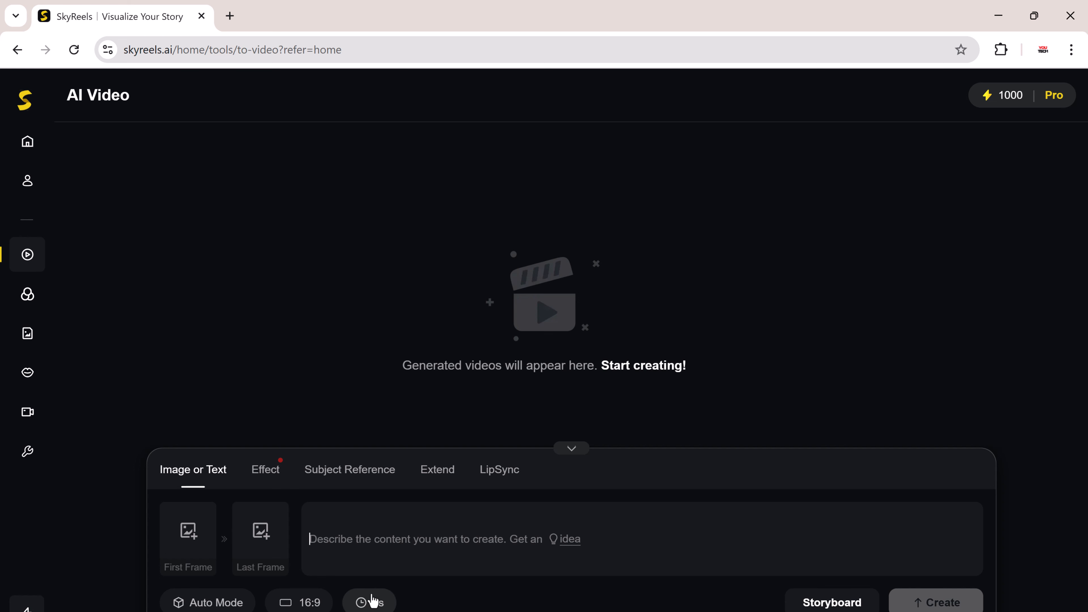
left_click(372, 602)
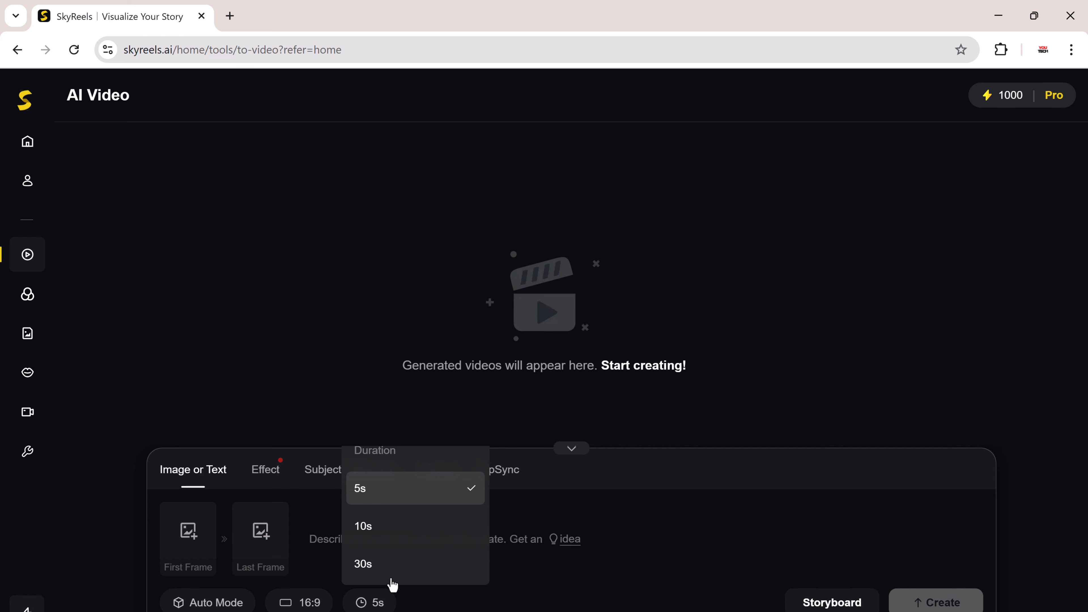
left_click(489, 535)
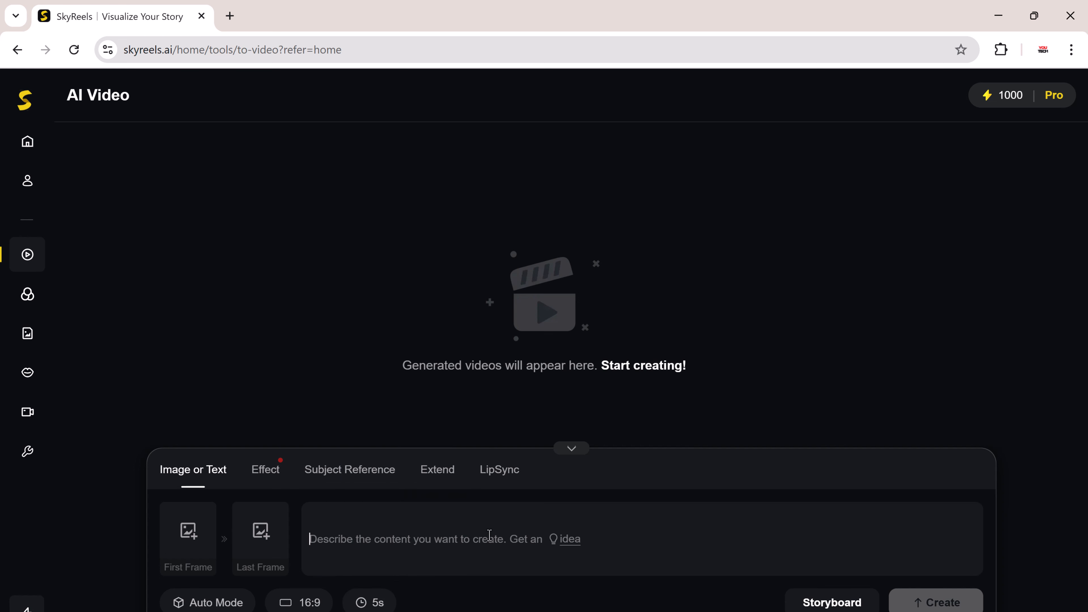
type("Epic sword battle on a floating island during a lightning storm")
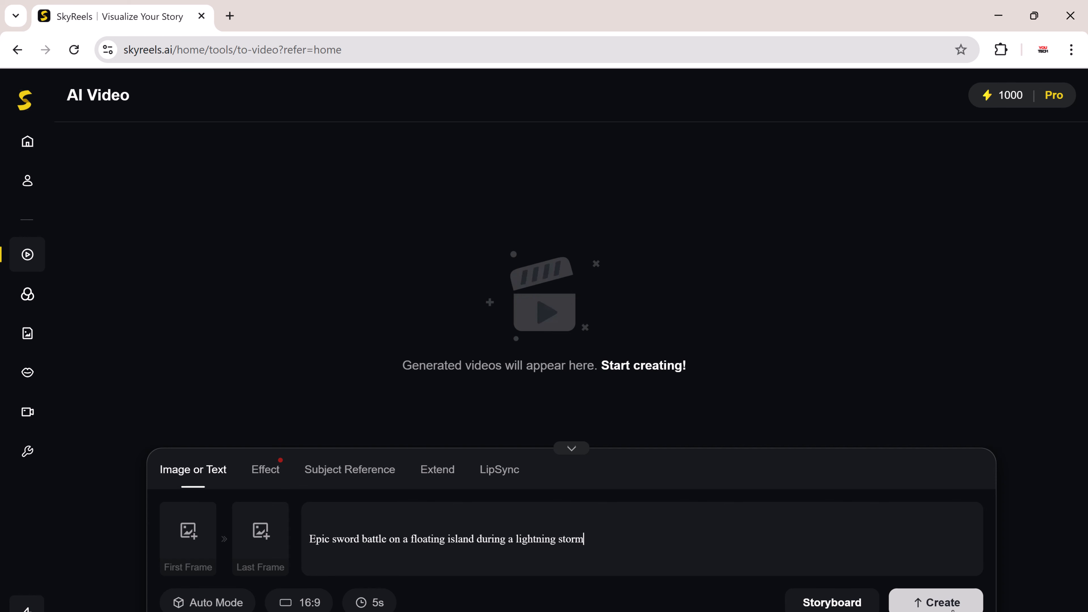
left_click(953, 608)
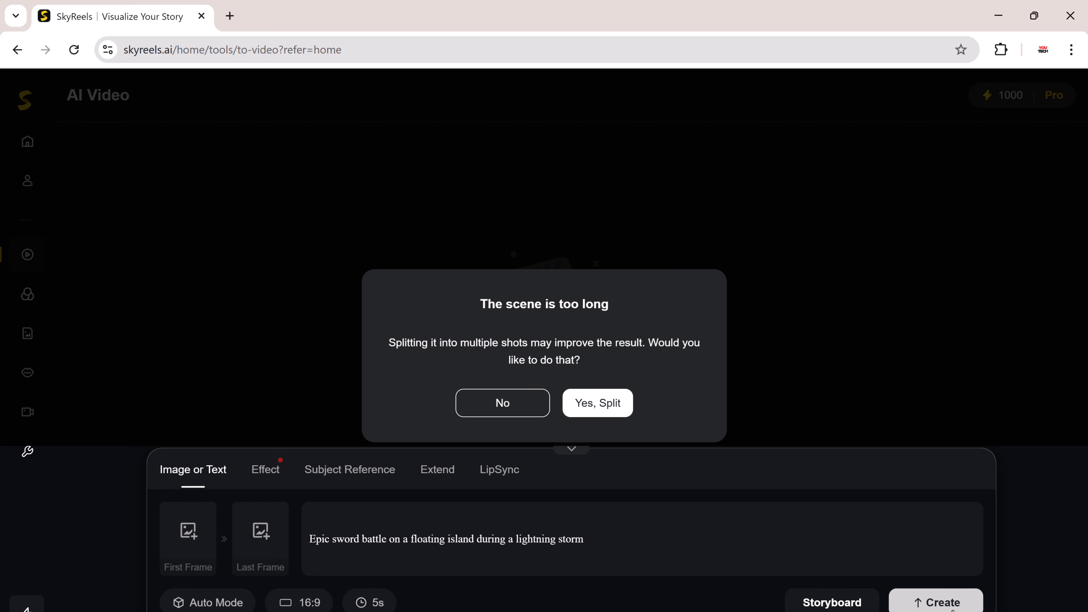
left_click(507, 407)
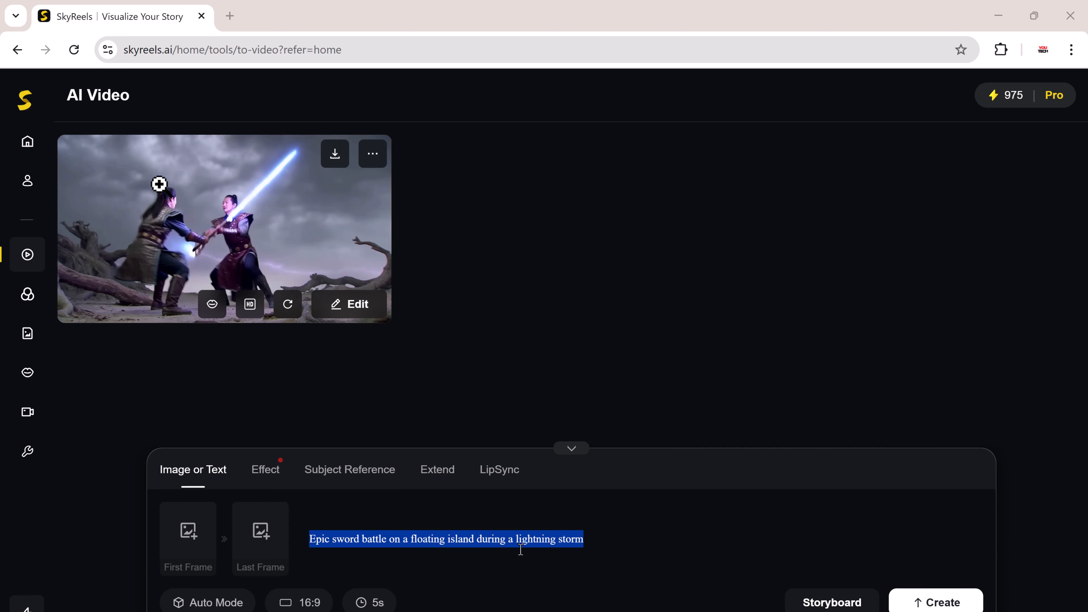
left_click(157, 182)
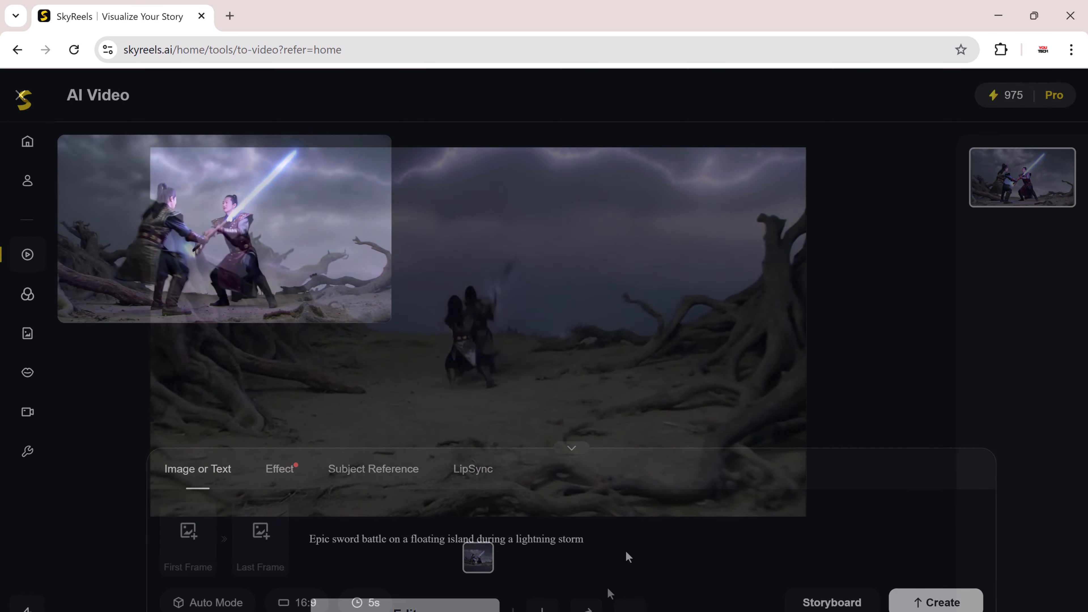
Generate another video from the text prompt "A duck runs for mayor in a big city.".
key("ctrl+a")
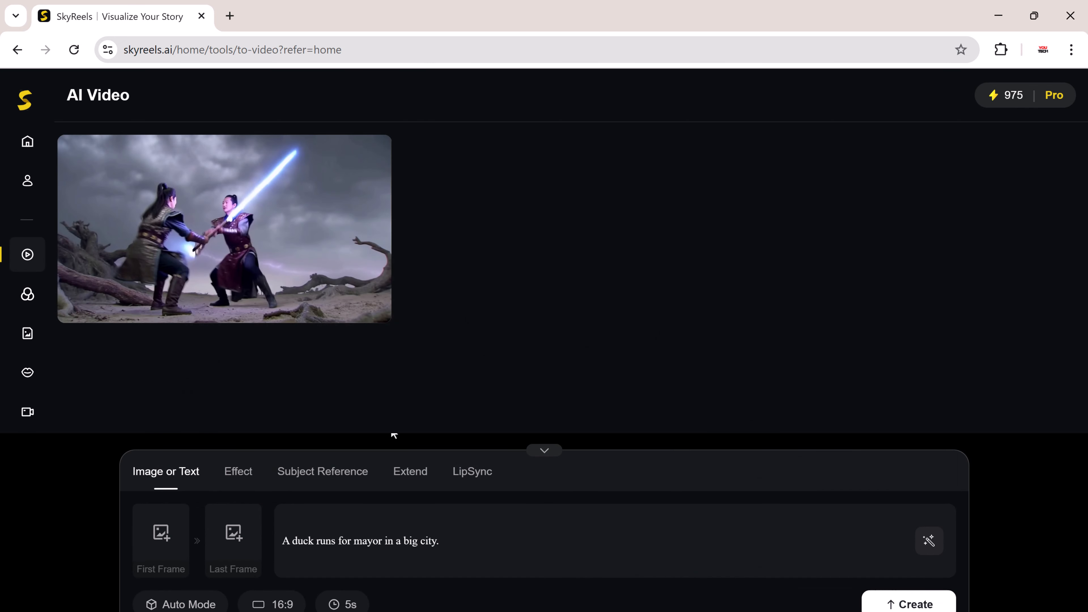
left_click(394, 547)
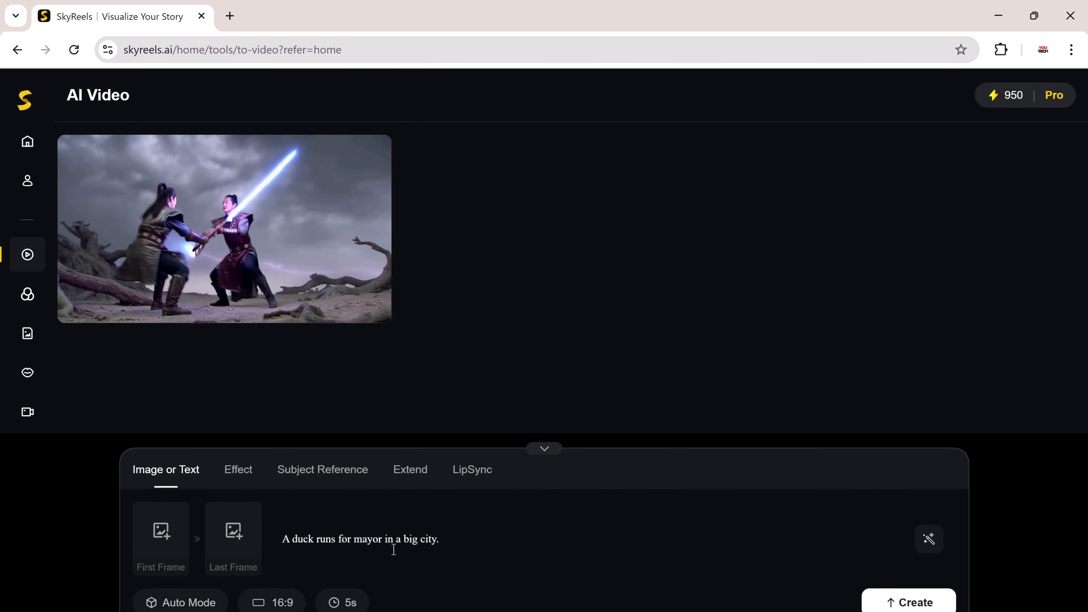
key("ctrl+a")
left_click(479, 541)
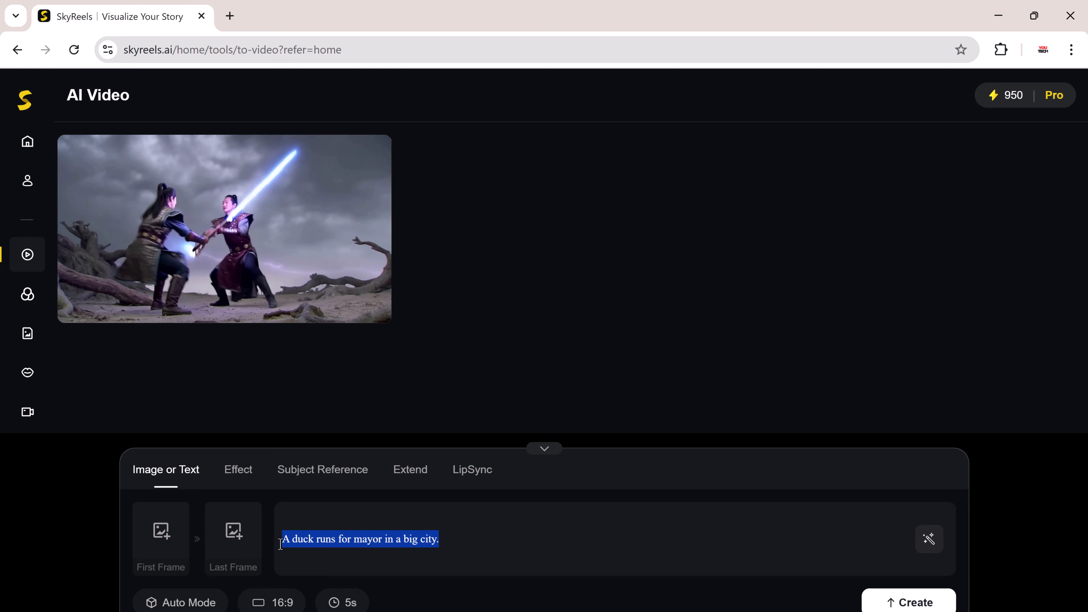
key("Return")
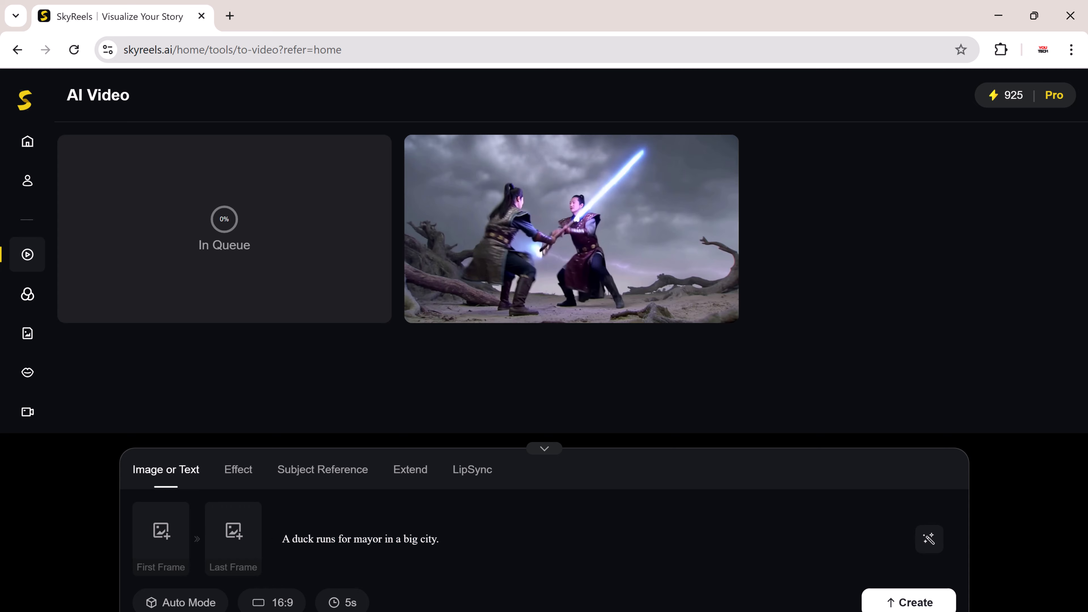
left_click(502, 534)
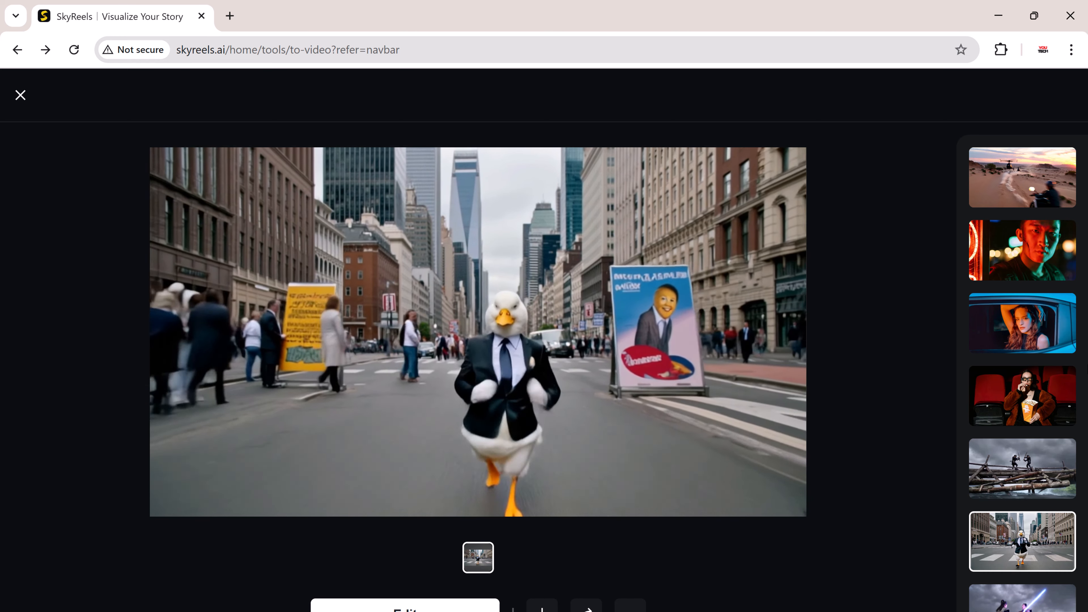
View the generated video of helicopters and a motorcycle in the desert, and close the viewer.
left_click(1041, 180)
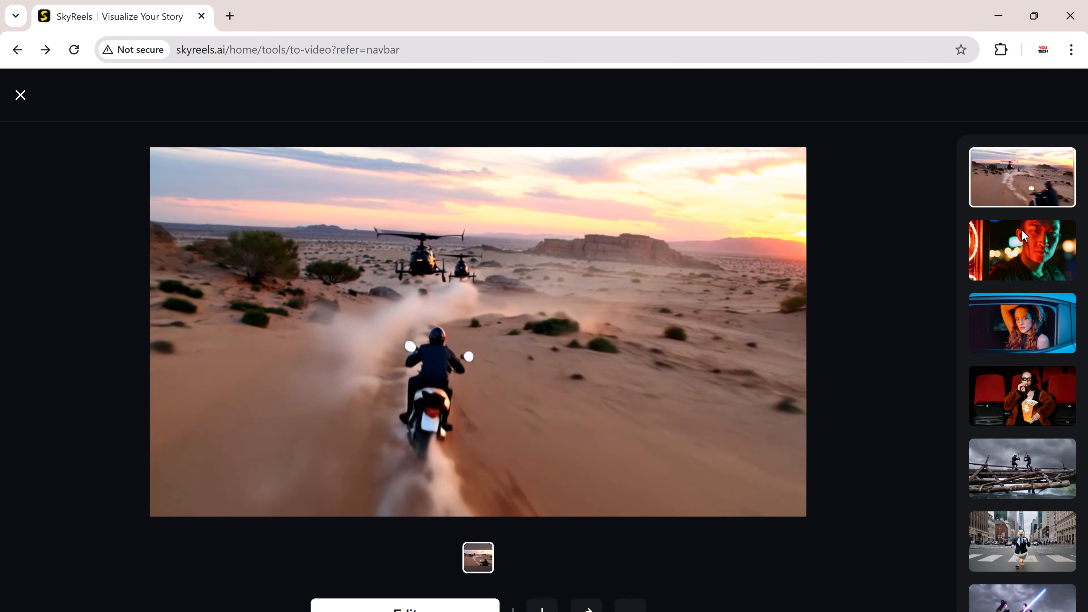
key("Escape")
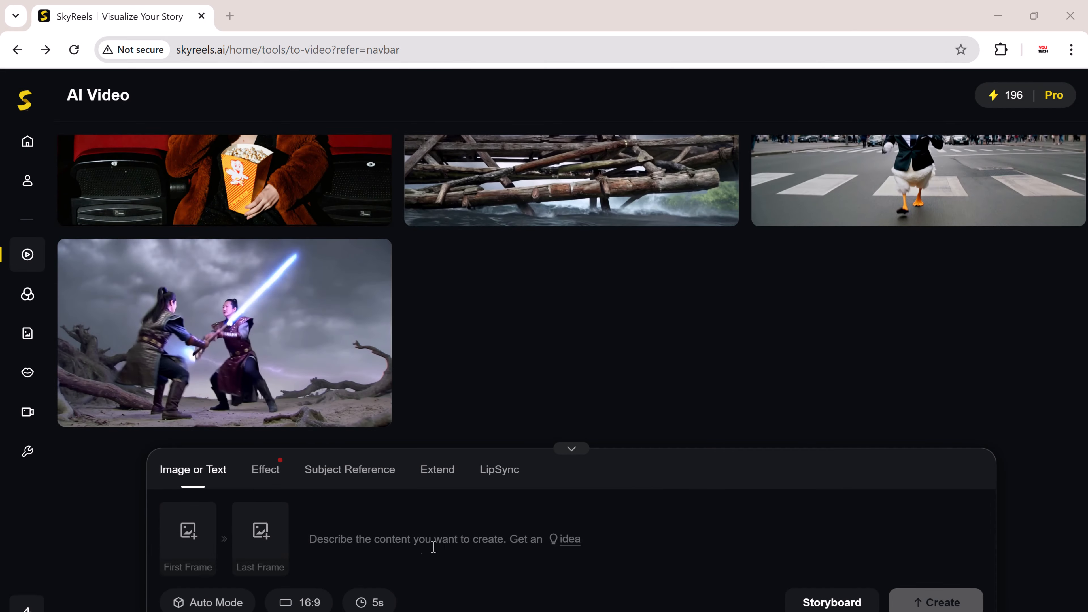
Enter the video prompt "A woman sipping coffee by the window on a rainy morning" and set the duration to 30s.
left_click(392, 548)
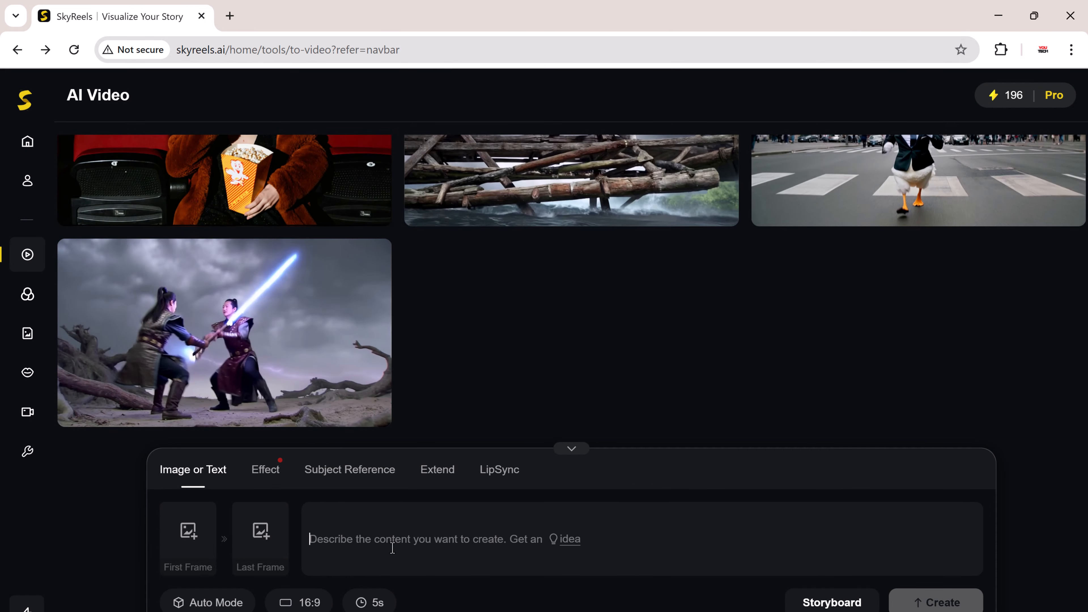
type("A woman sipping coffee by the window on a rainy morning")
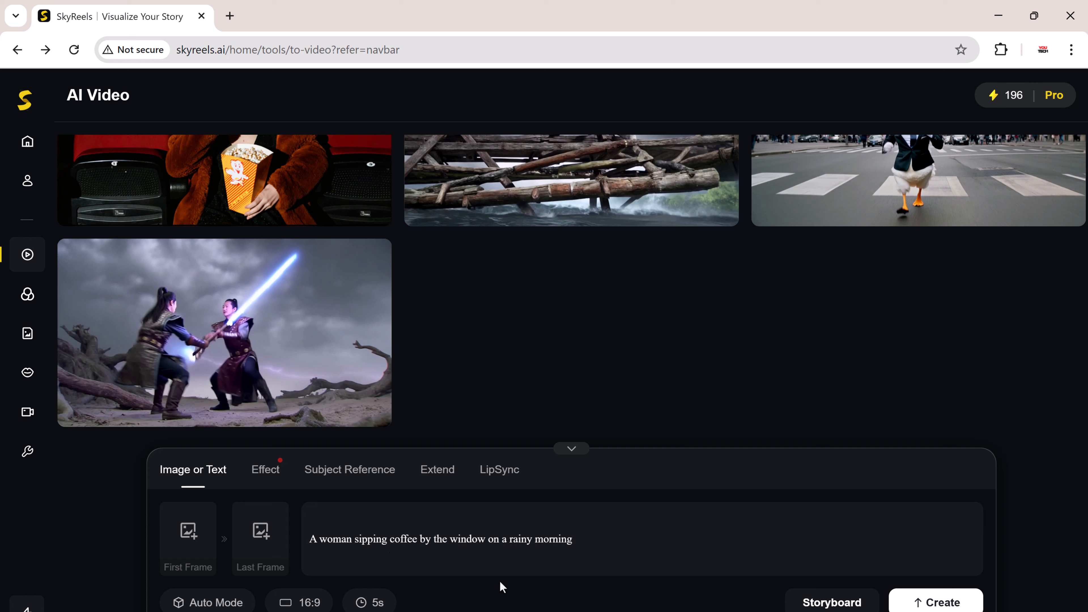
left_click(371, 605)
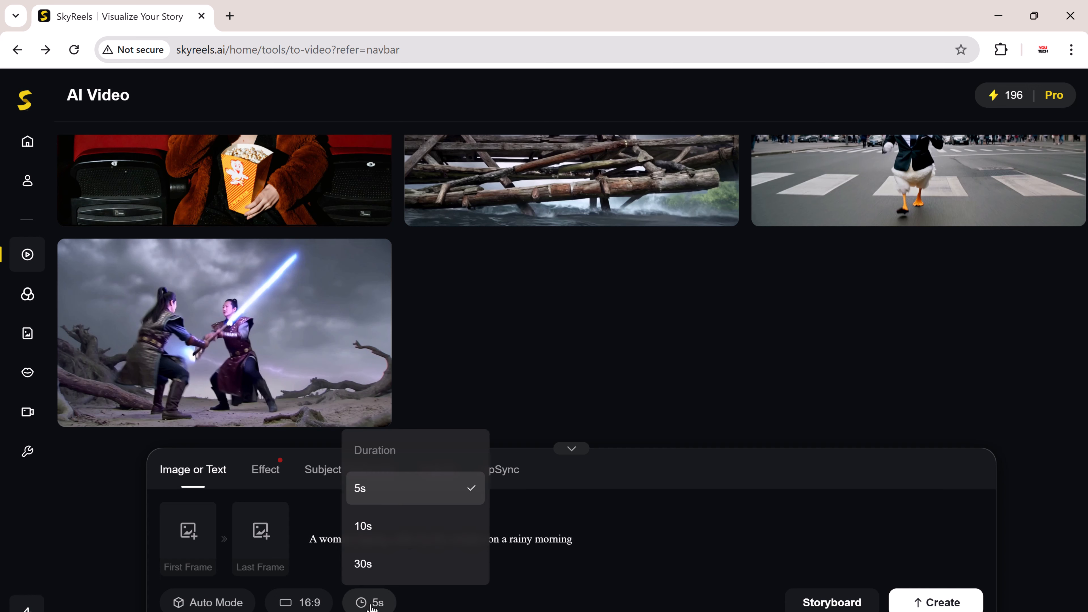
left_click(389, 567)
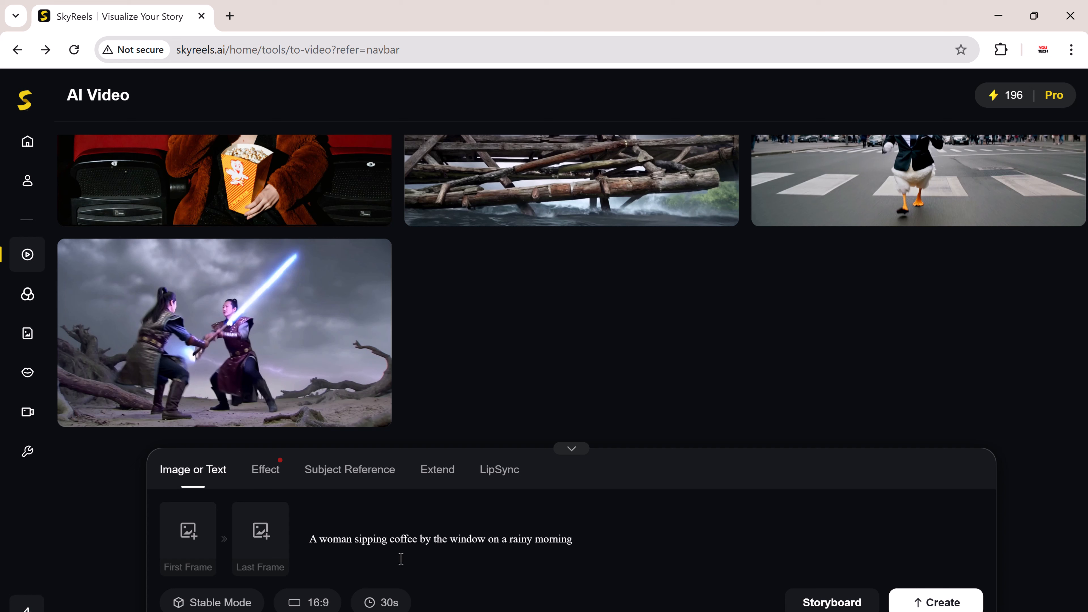
left_click(390, 608)
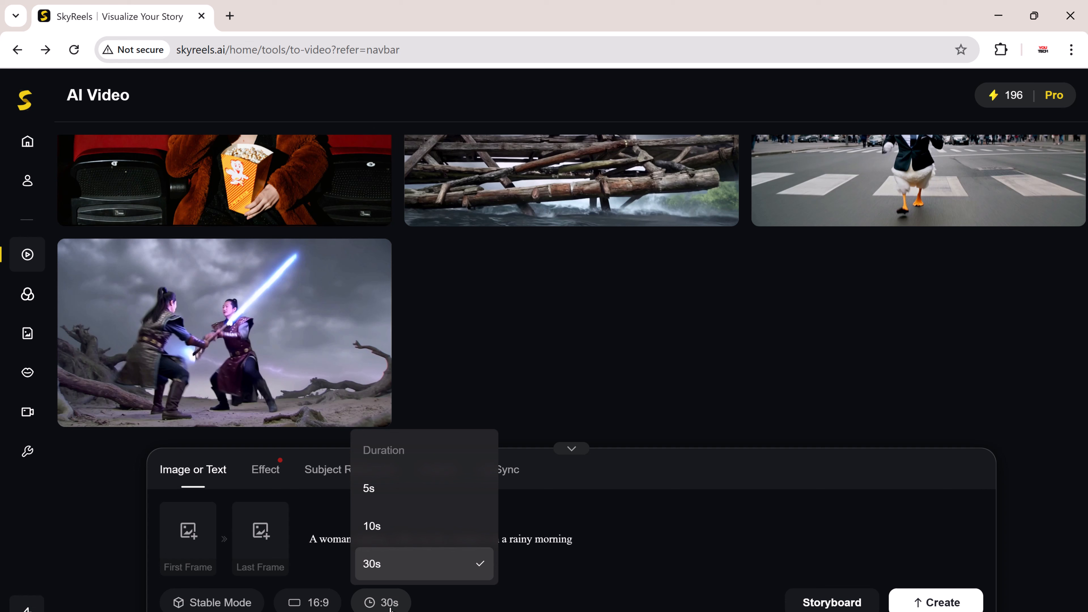
left_click(404, 570)
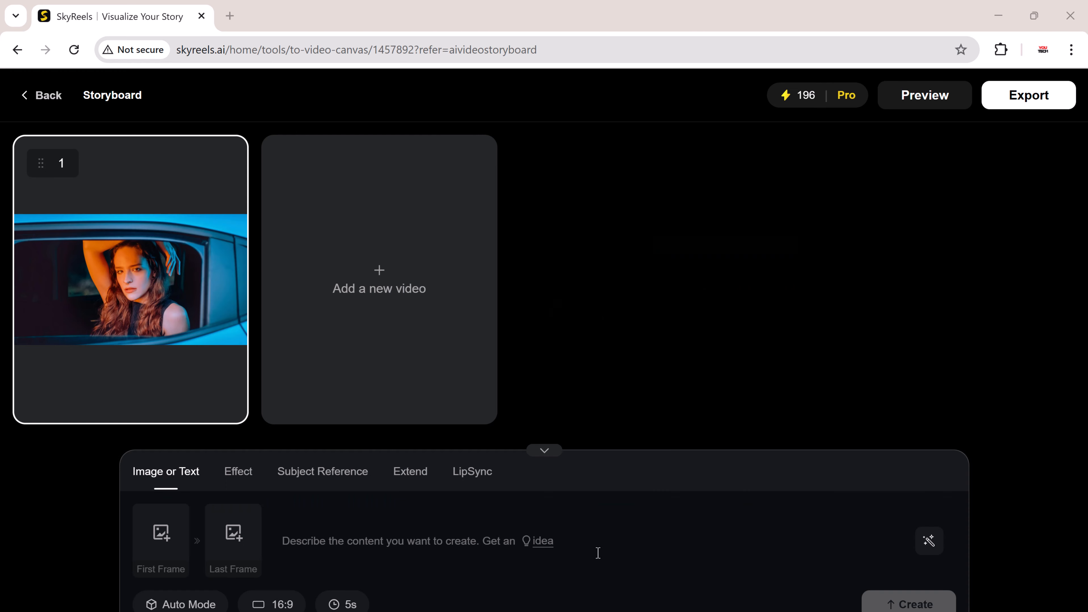
Generate a video from the car-window photo as first frame with the prompt "She looks out the window with tears in her eyes, watching someone walk away.".
left_click(163, 552)
mouse_move(161, 540)
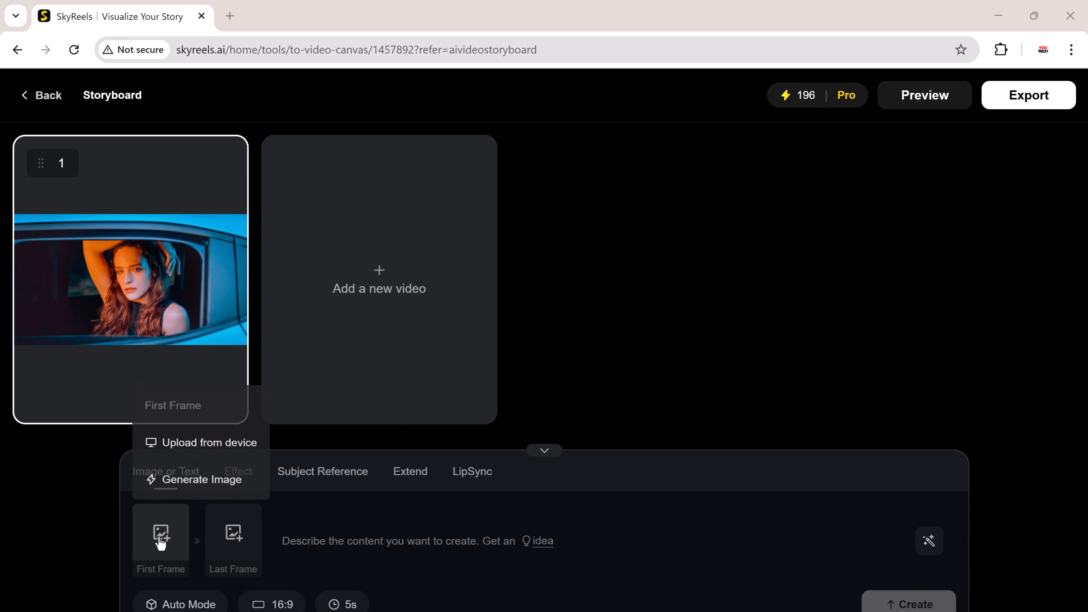
left_click(222, 443)
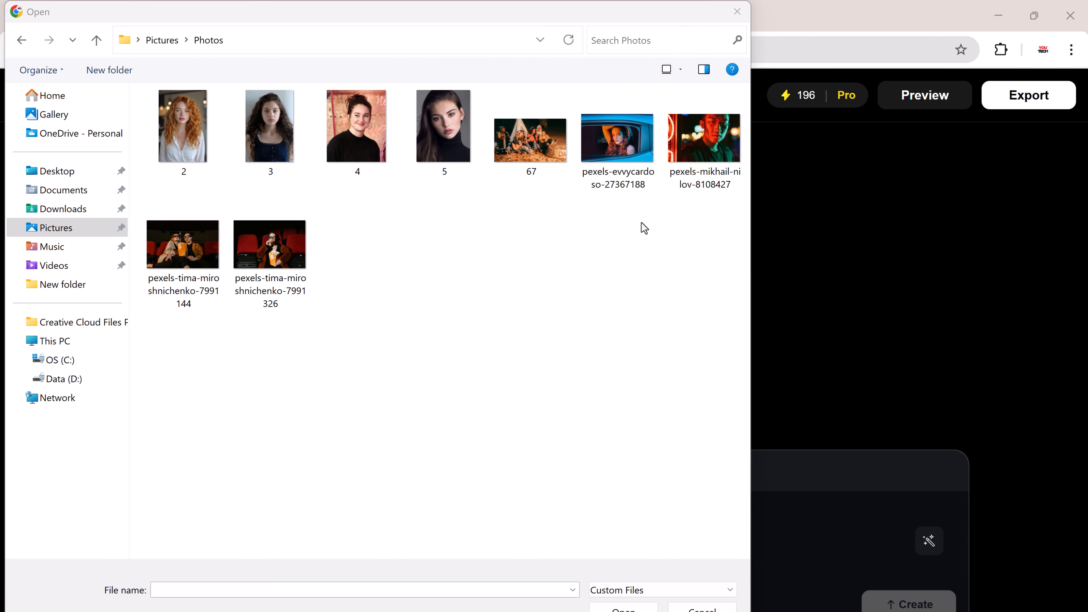
double_click(631, 159)
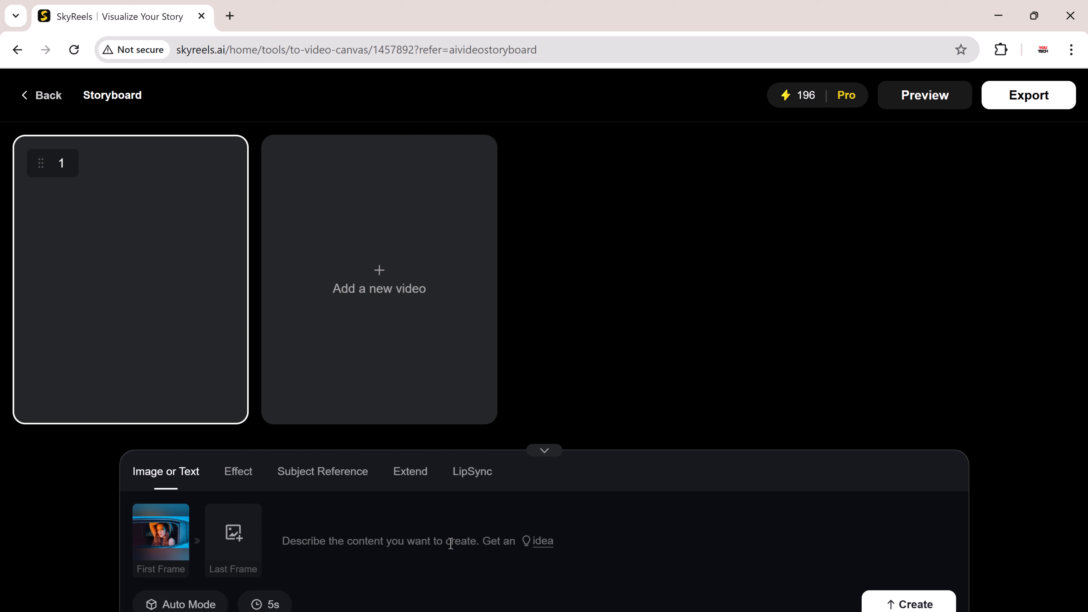
left_click(431, 542)
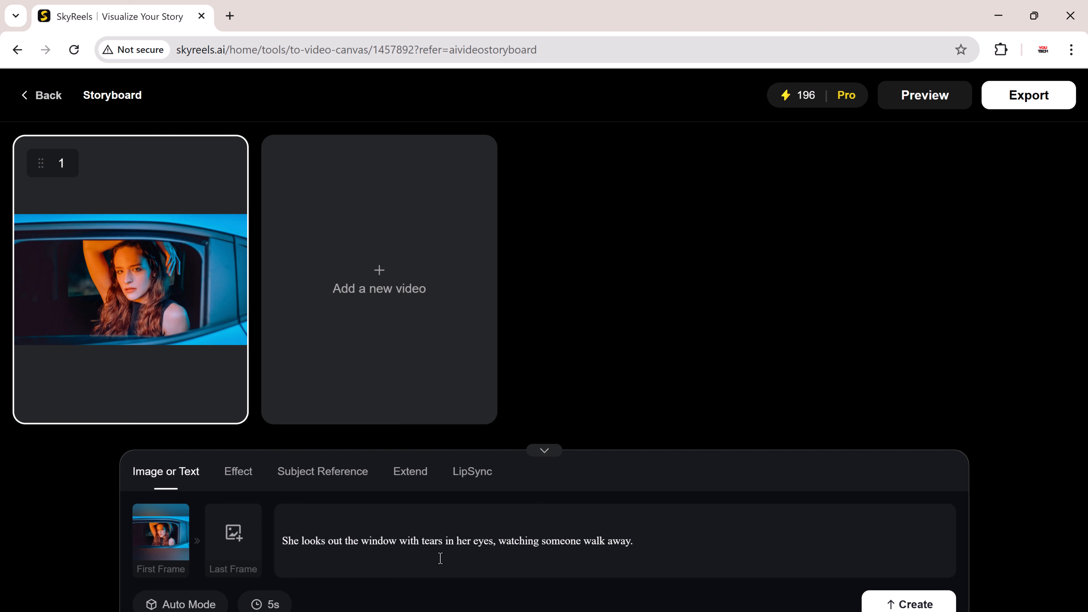
key("alt+Left")
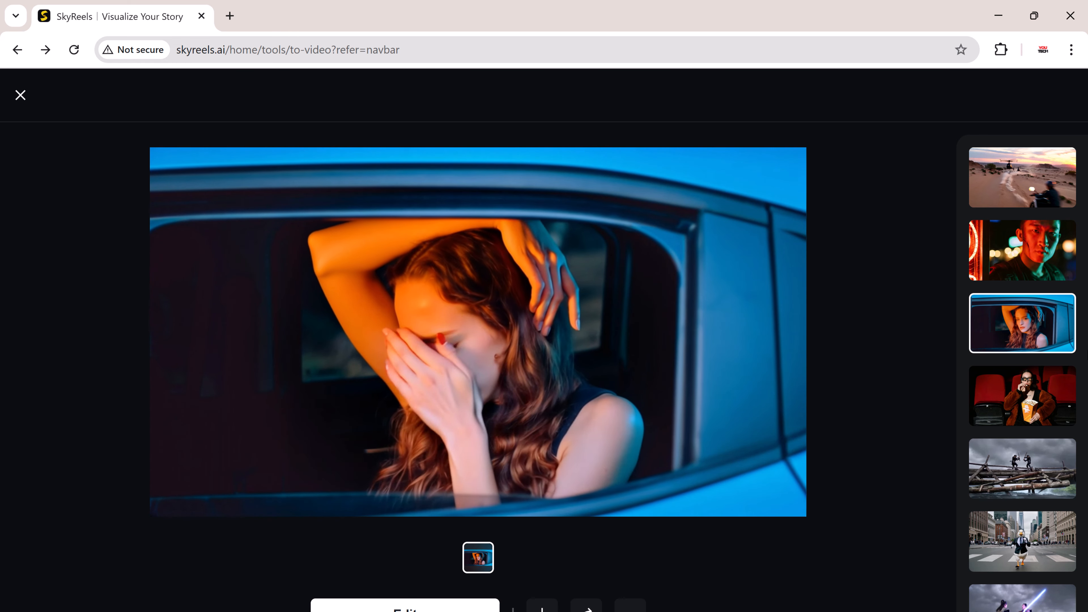
left_click(20, 96)
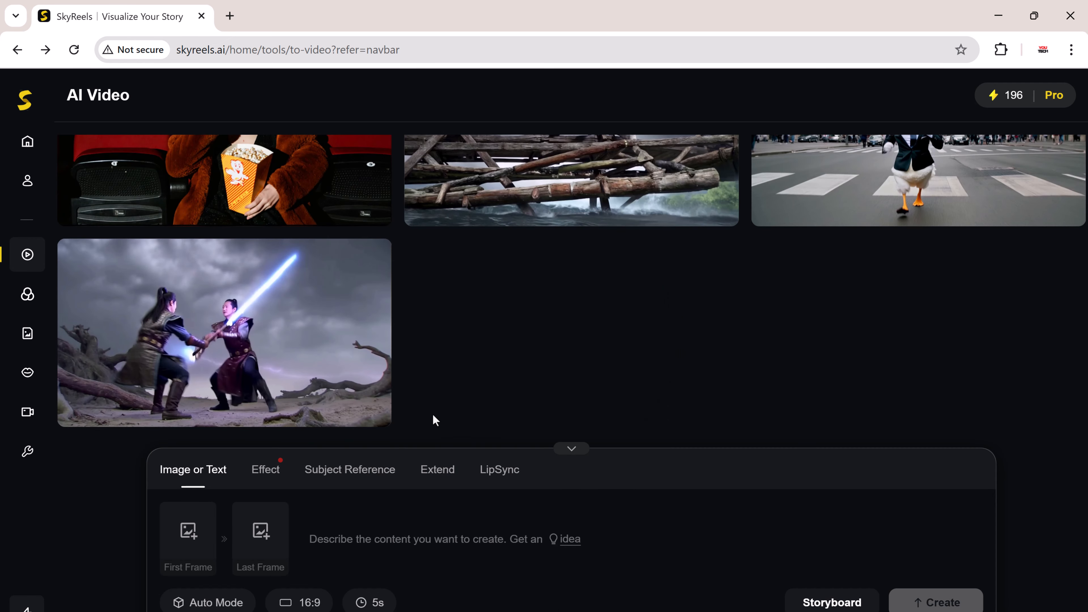
Set up a LipSync video using the second neon-lit man clip from the assets and the line "You picked the wrong night to test my patience.".
left_click(485, 476)
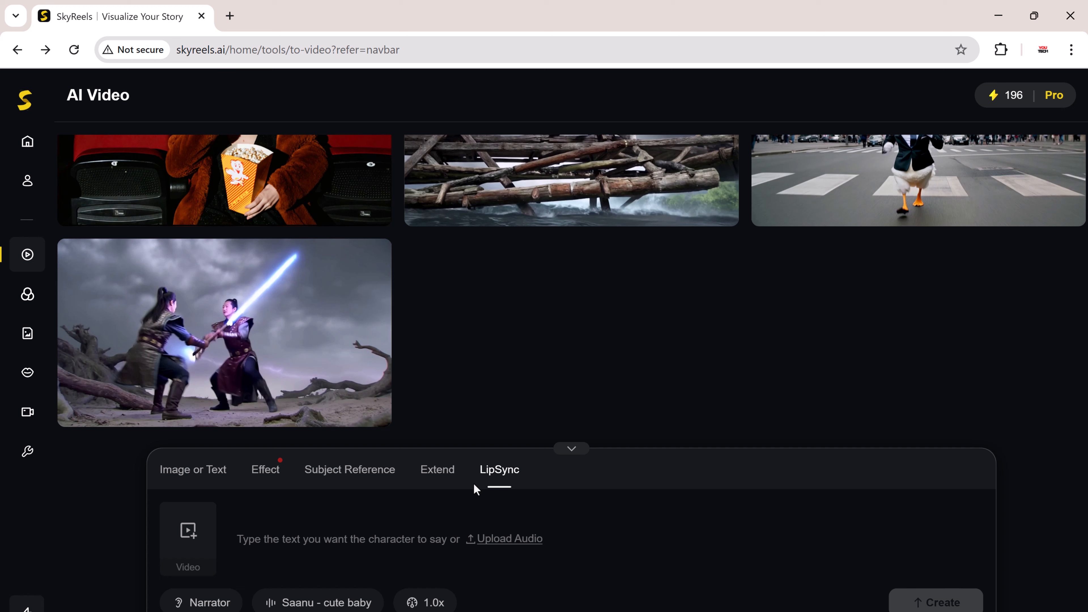
left_click(194, 558)
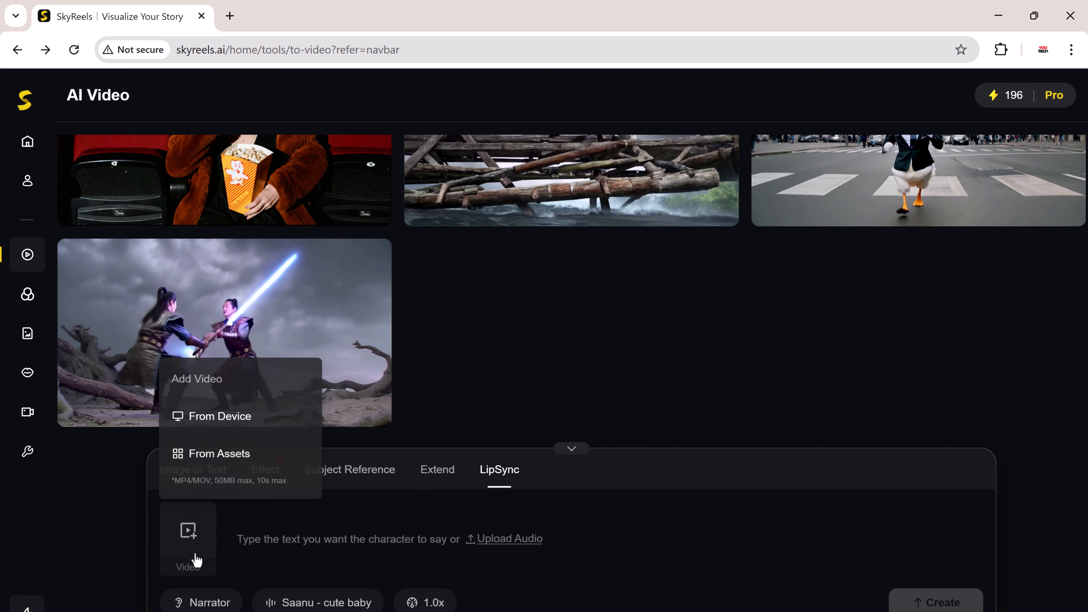
left_click(257, 452)
left_click(461, 244)
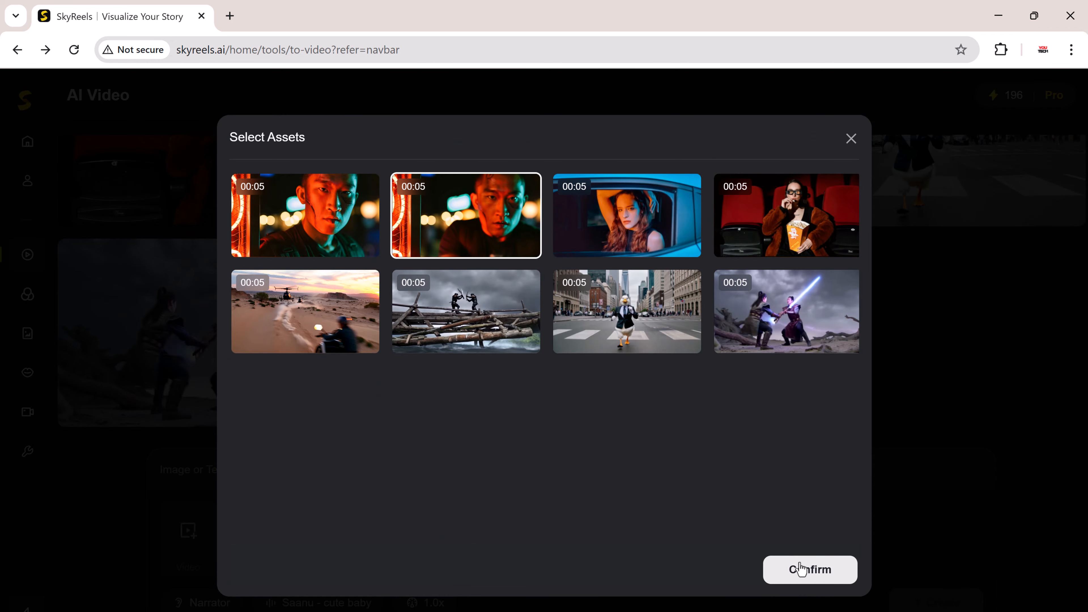
left_click(802, 571)
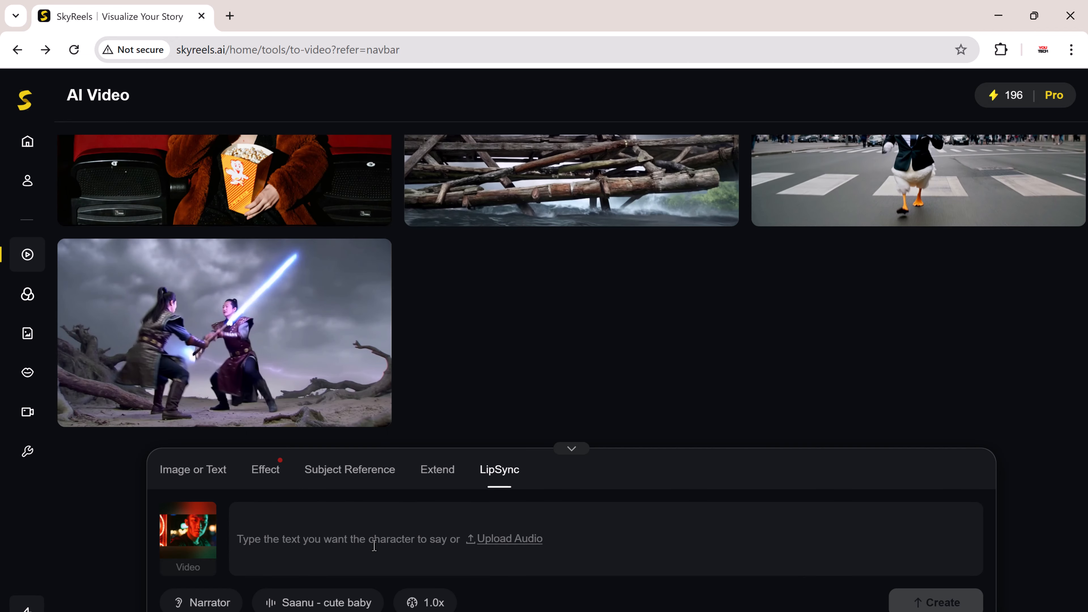
type("You picked the wrong night to test my patience.")
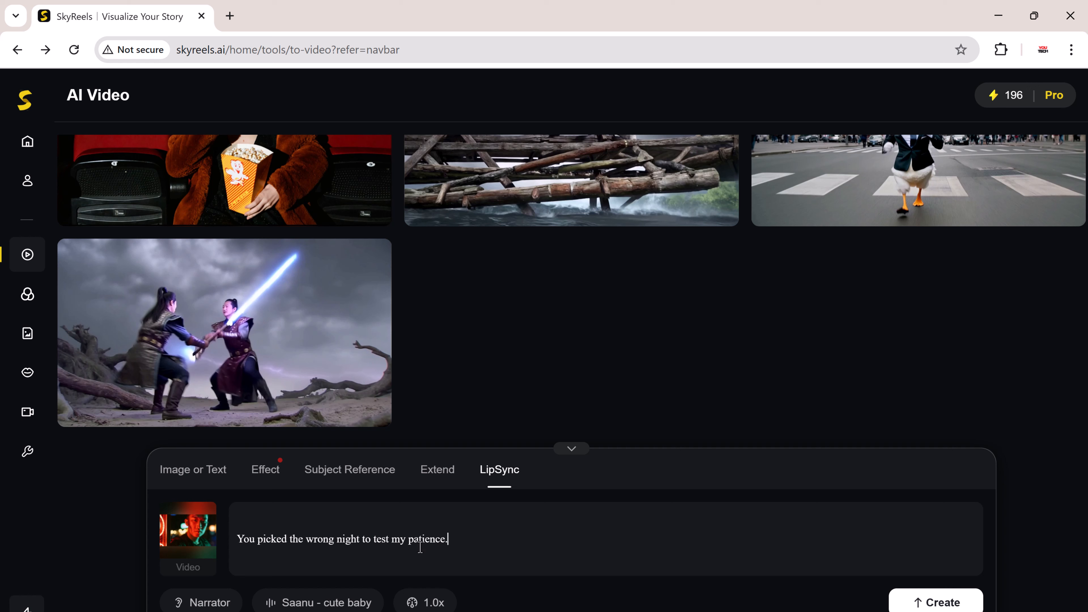
Set the voice tone to Jax - Sharp-Tongued and the speech mode to Lip Sync, generate the video, and view the result.
left_click(371, 605)
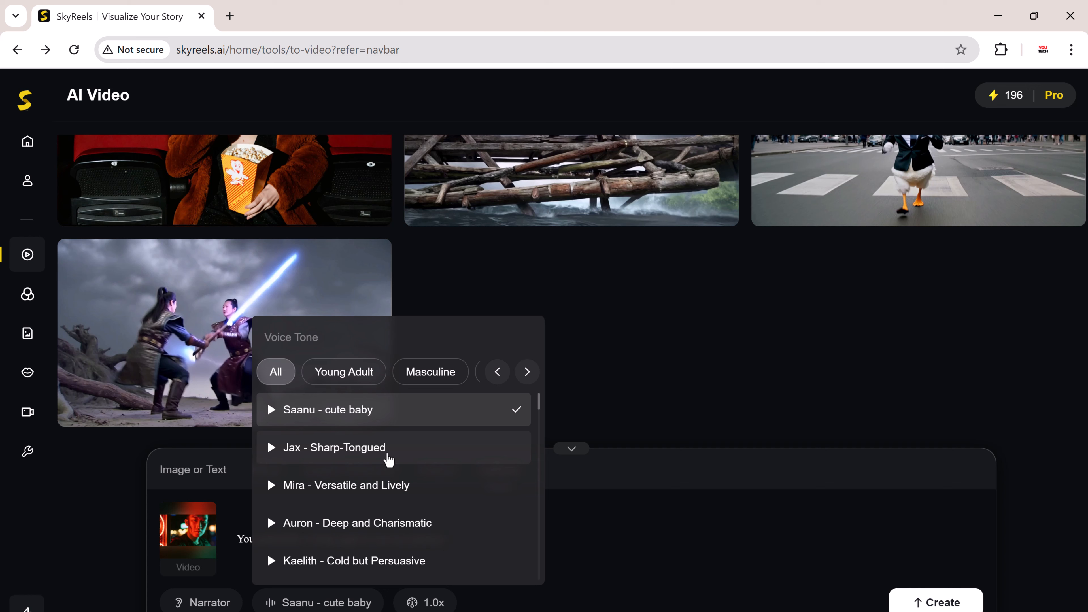
left_click(407, 459)
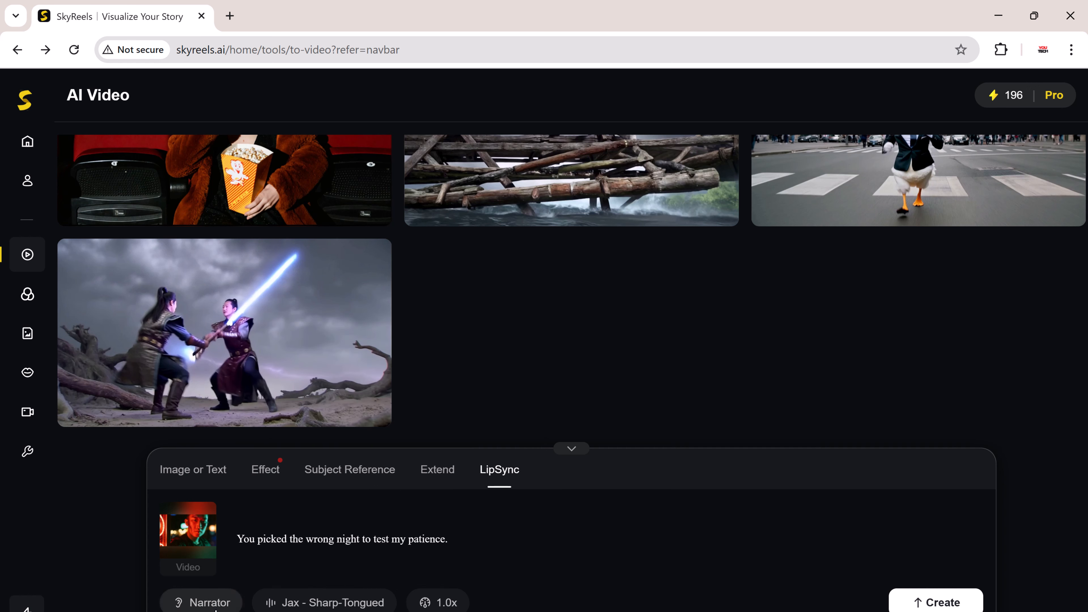
left_click(210, 602)
left_click(245, 567)
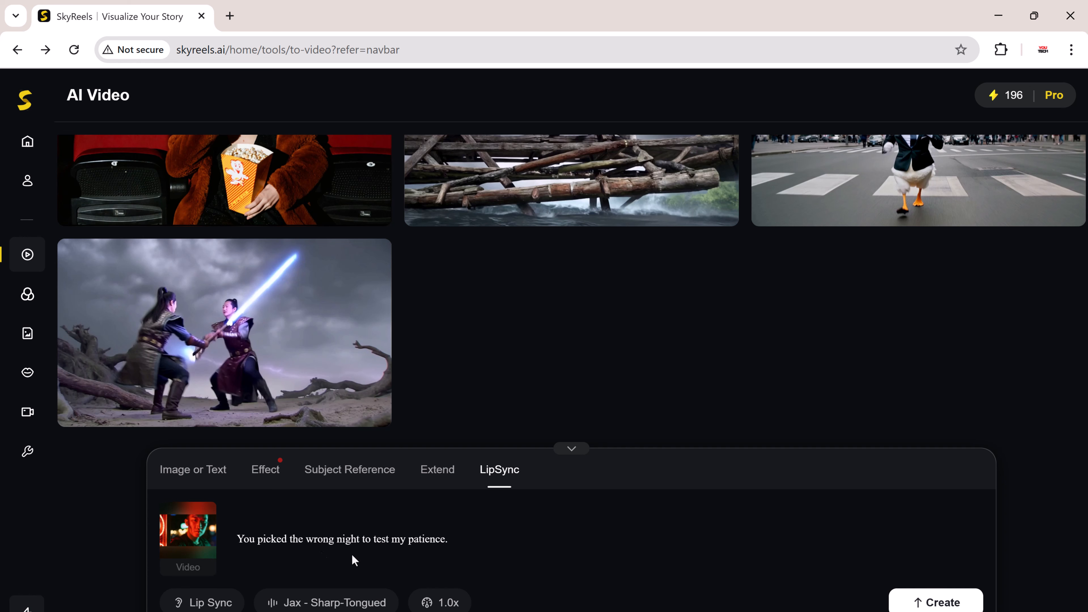
left_click(962, 603)
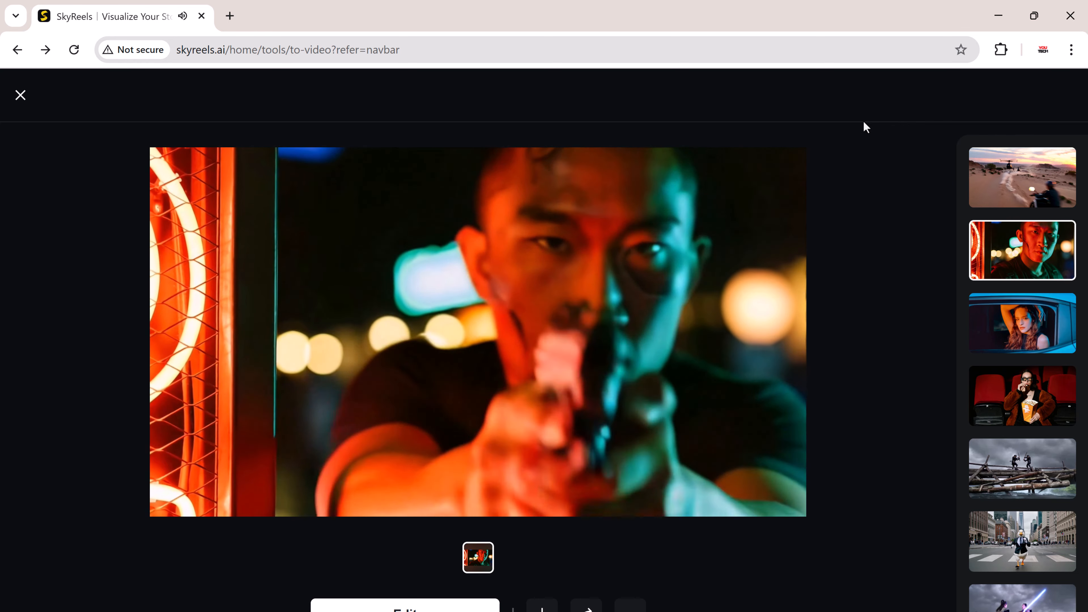
left_click(21, 96)
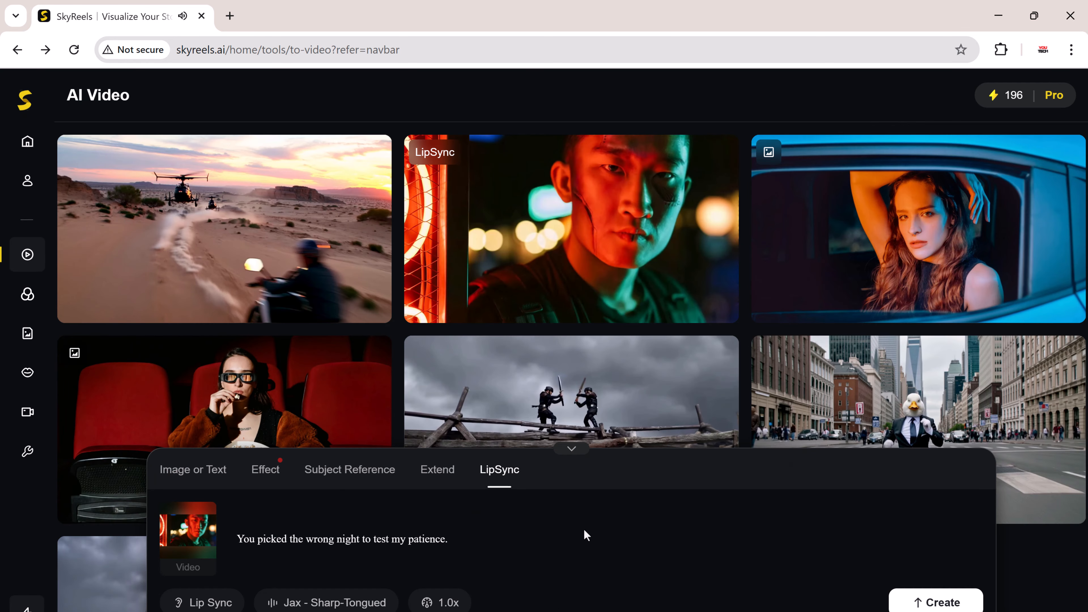
left_click(433, 537)
key("ctrl+a")
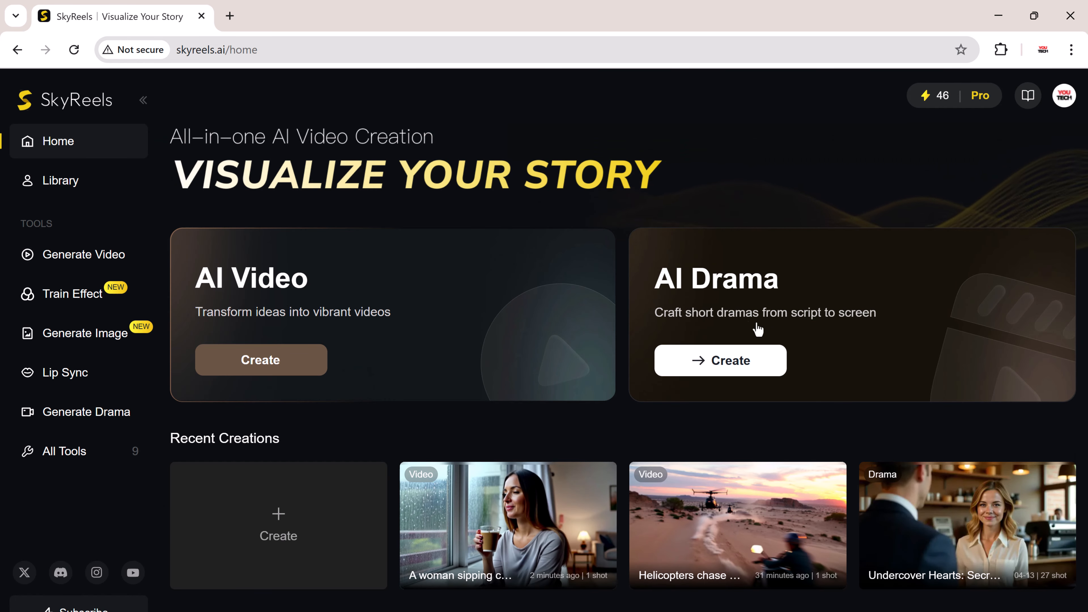
Start an AI Drama project, check the script and novel upload options, and return to the Inspiration story text.
left_click(764, 372)
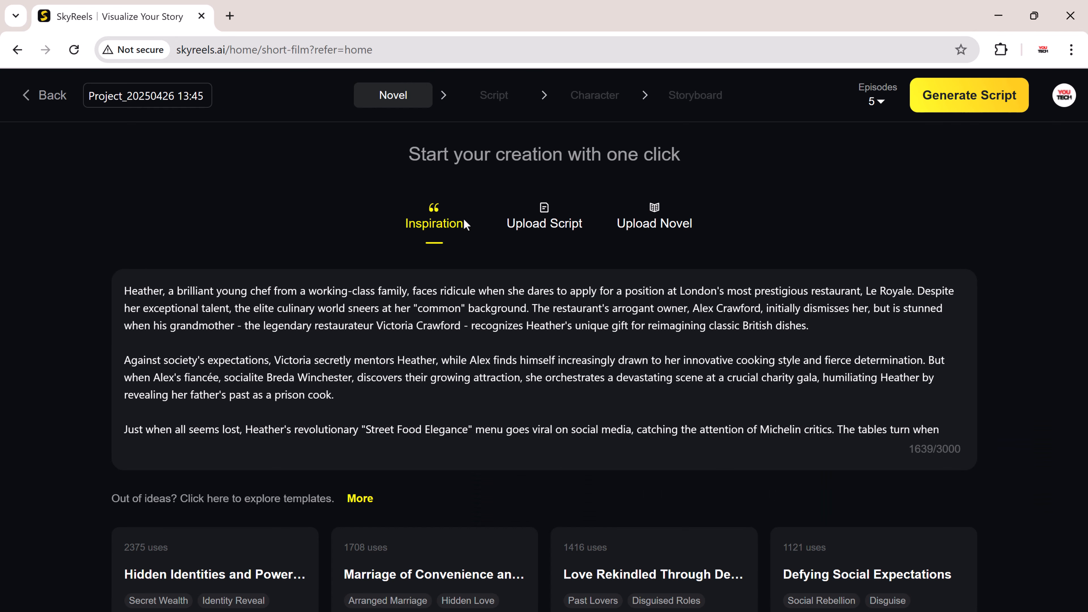
left_click(542, 230)
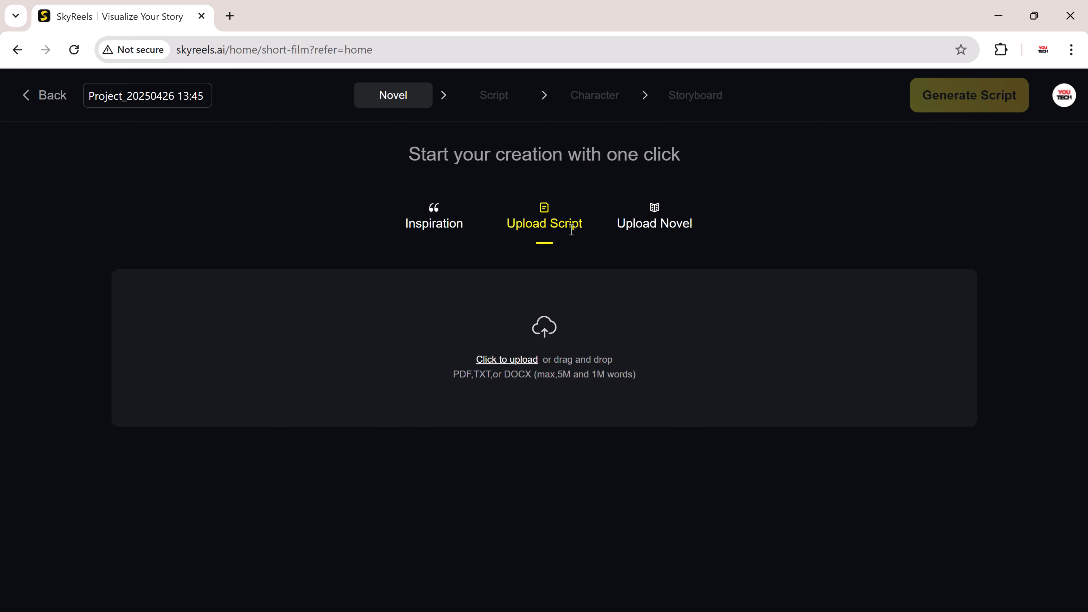
left_click(654, 235)
left_click(444, 229)
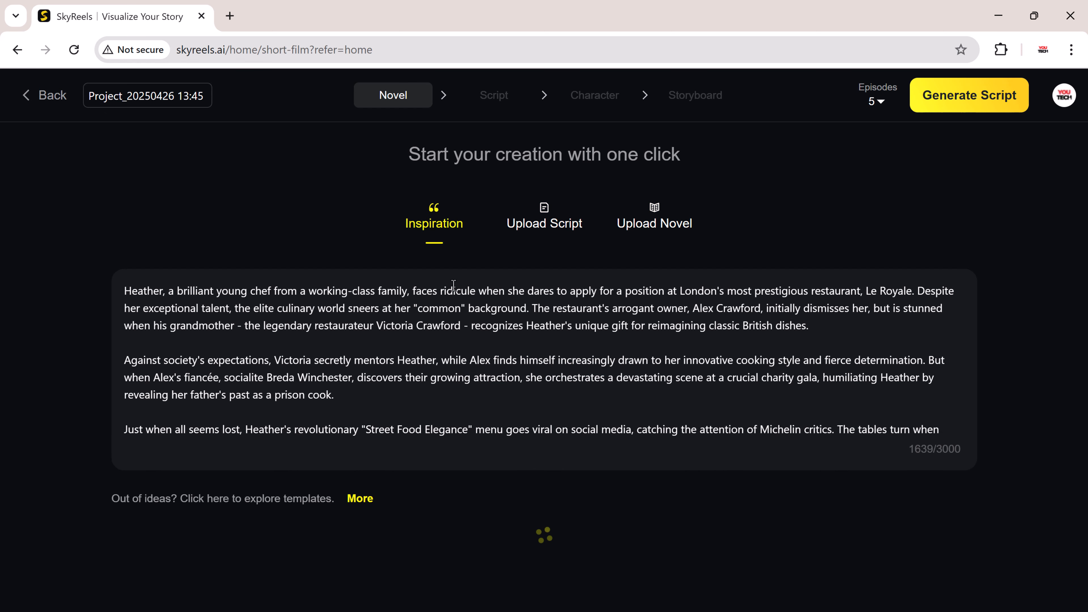
scroll(437, 352, "down", 2)
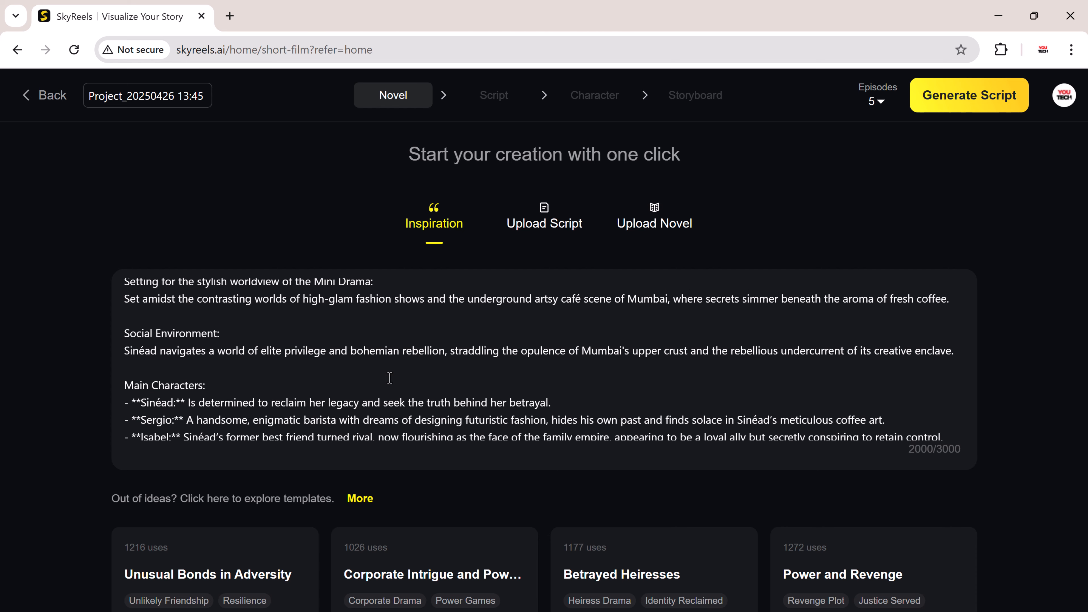
scroll(582, 400, "down", 2)
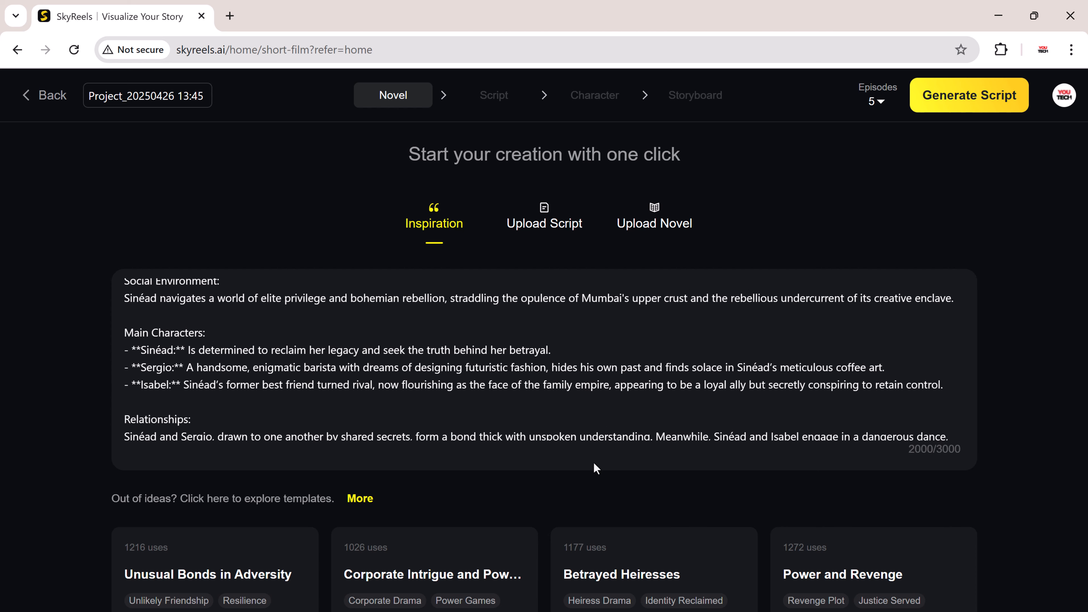
Generate the drama's script from the "Unusual Bonds in Adversity" template and proceed to generating its characters.
left_click(287, 573)
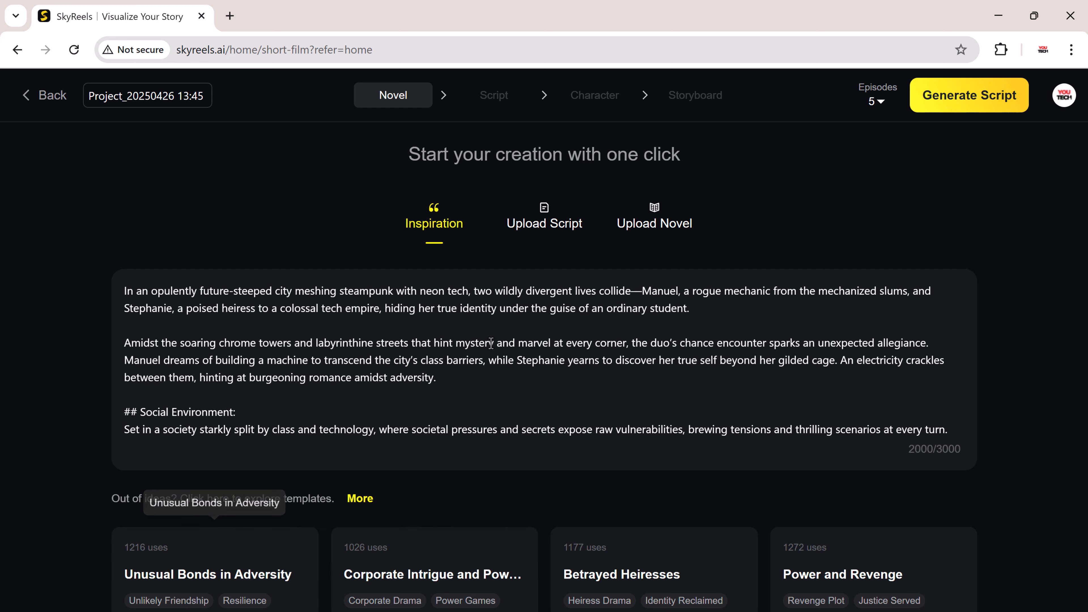
left_click(962, 111)
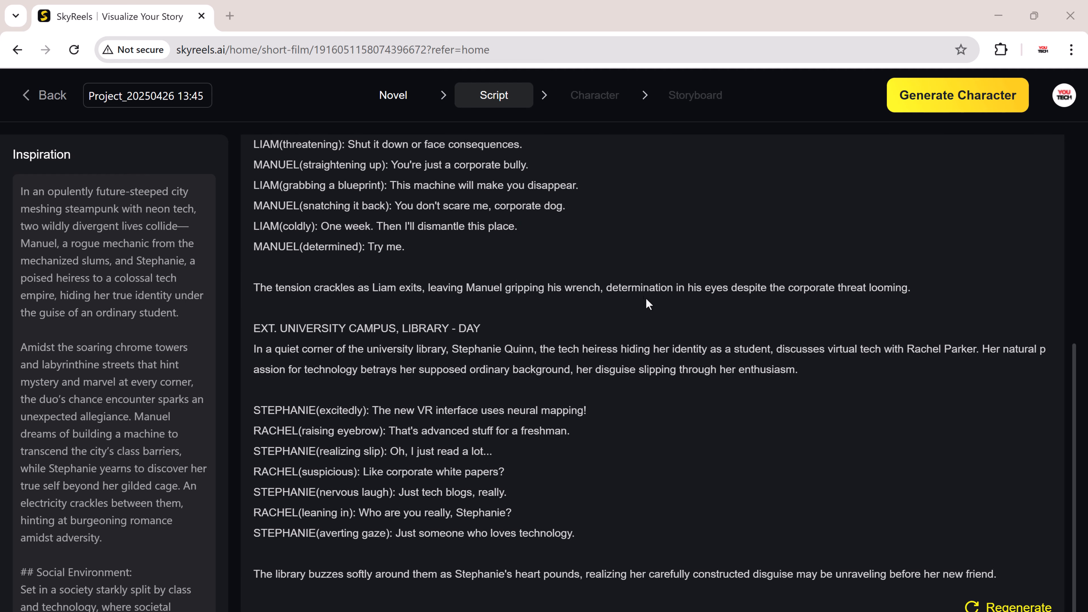
scroll(734, 287, "up", 10)
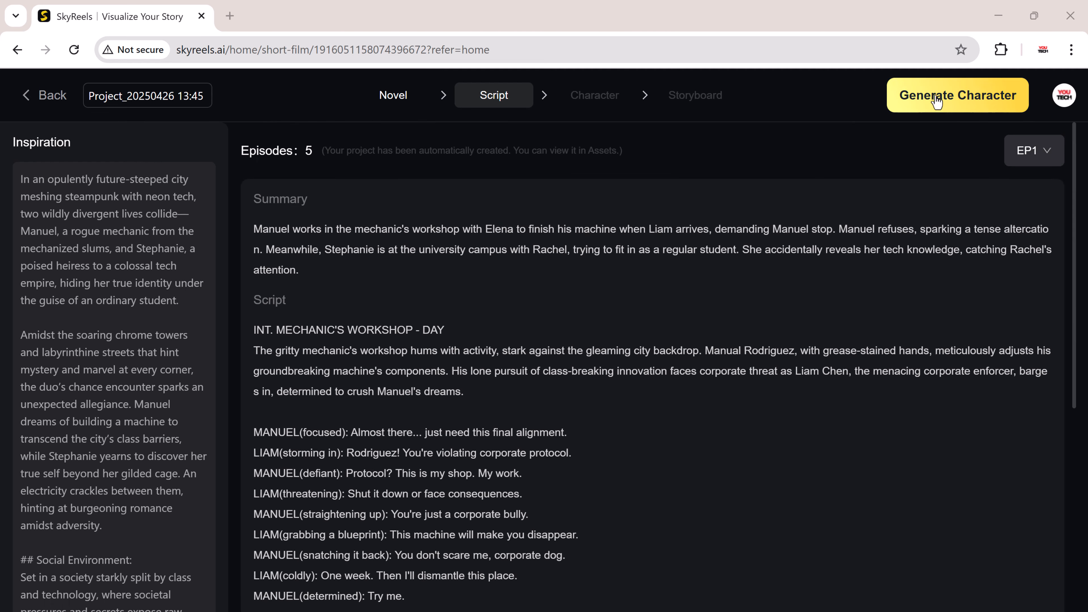
left_click(958, 95)
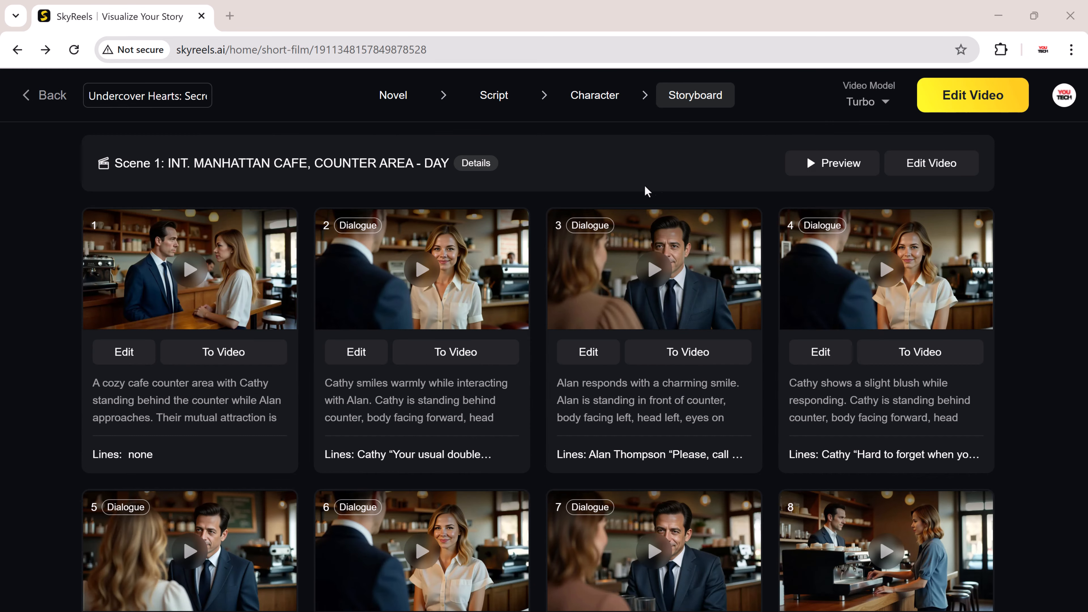
Open Scene 1 of the "Undercover Hearts" storyboard in the video editor and export the episode as a download.
scroll(1064, 224, "down", 8)
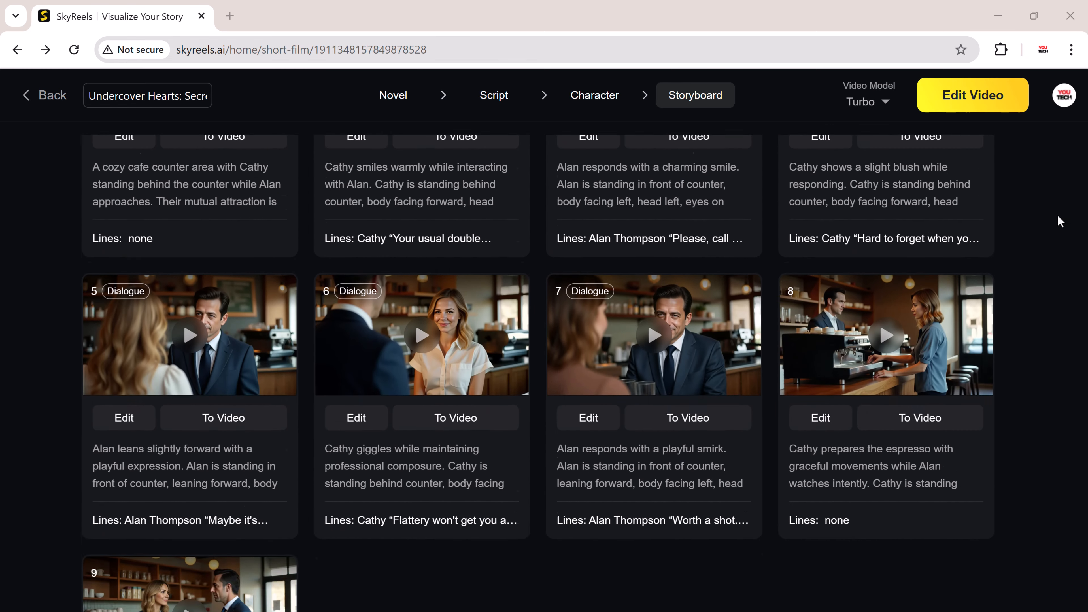
scroll(1058, 216, "down", 10)
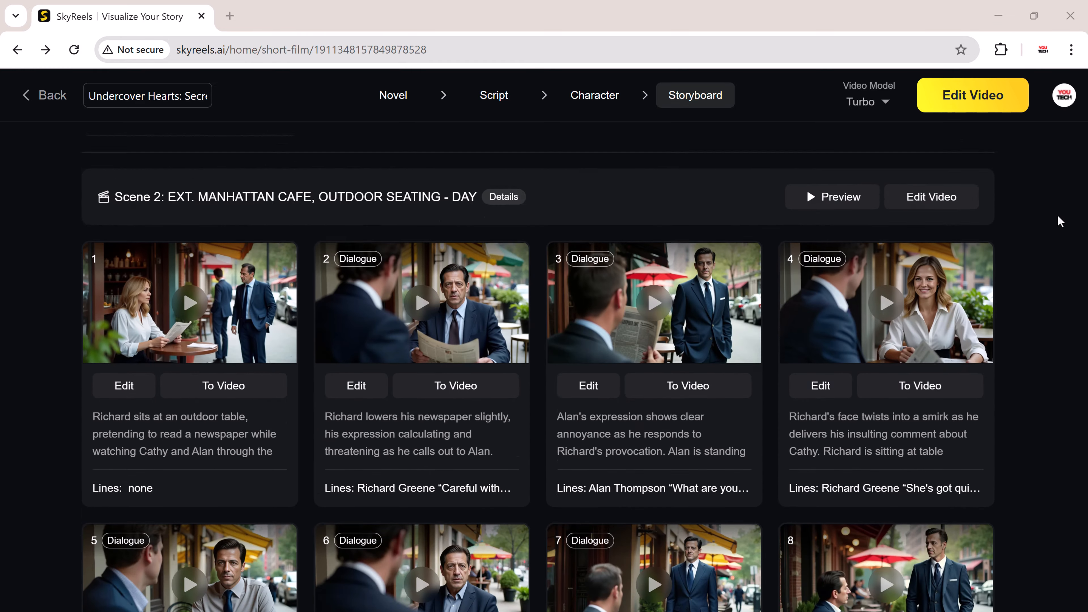
scroll(1070, 390, "down", 5)
scroll(1071, 390, "up", 15)
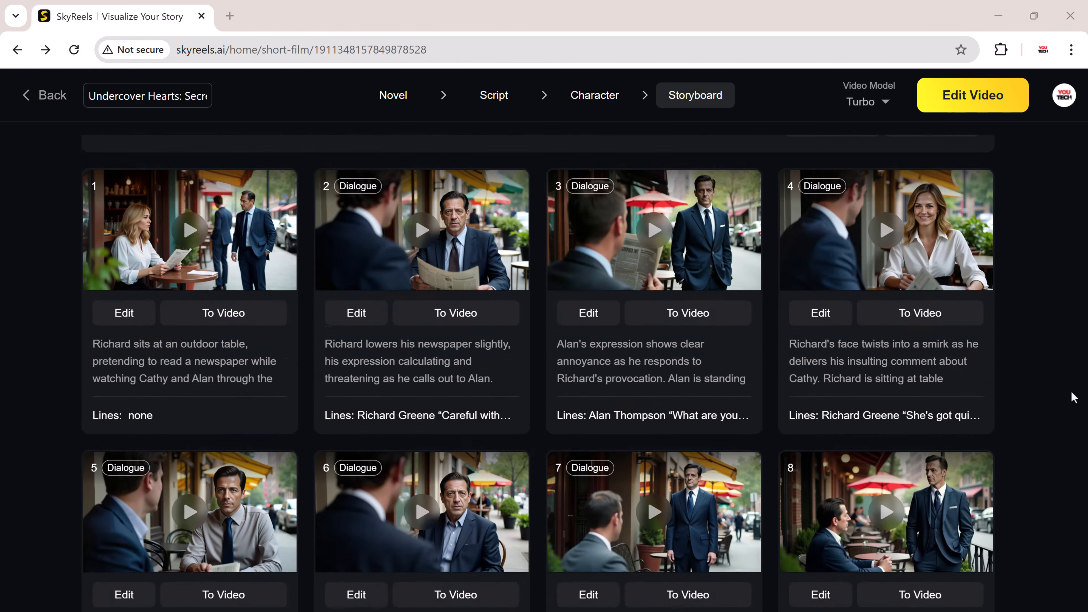
scroll(1072, 394, "up", 6)
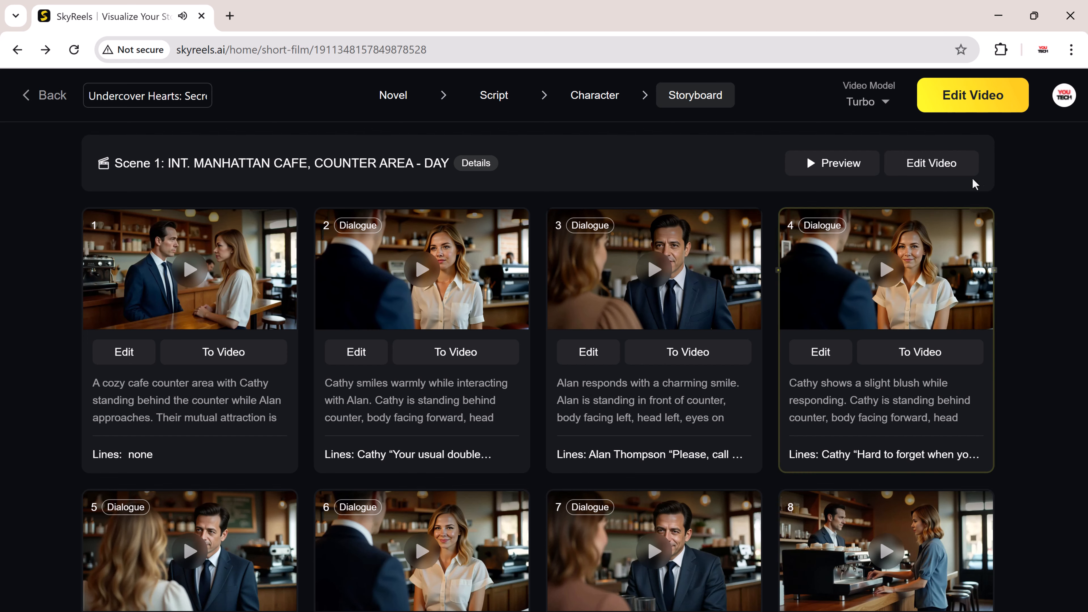
left_click(948, 167)
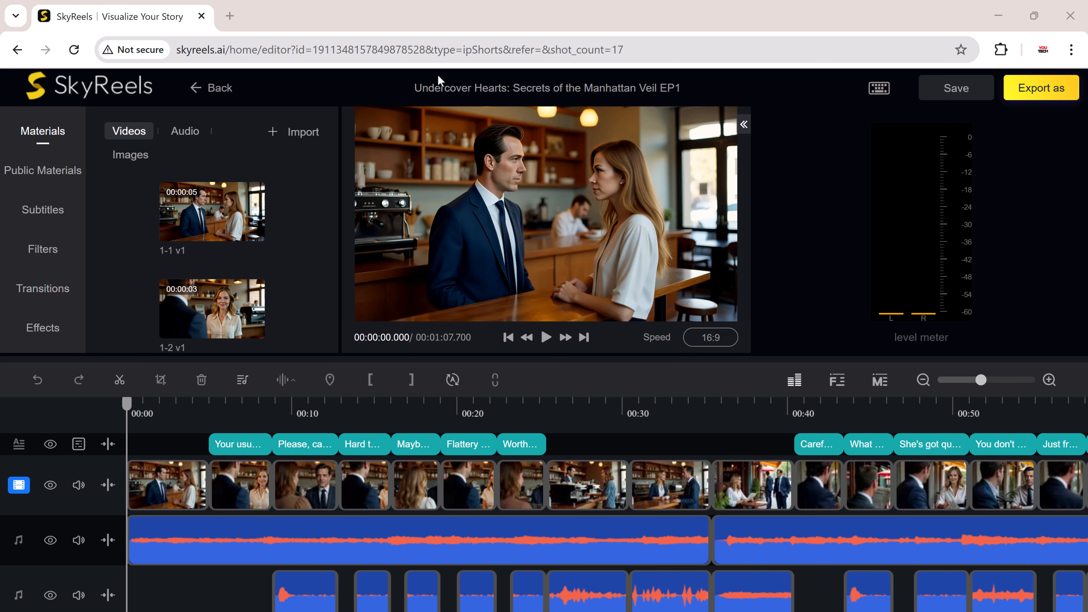
left_click(1062, 105)
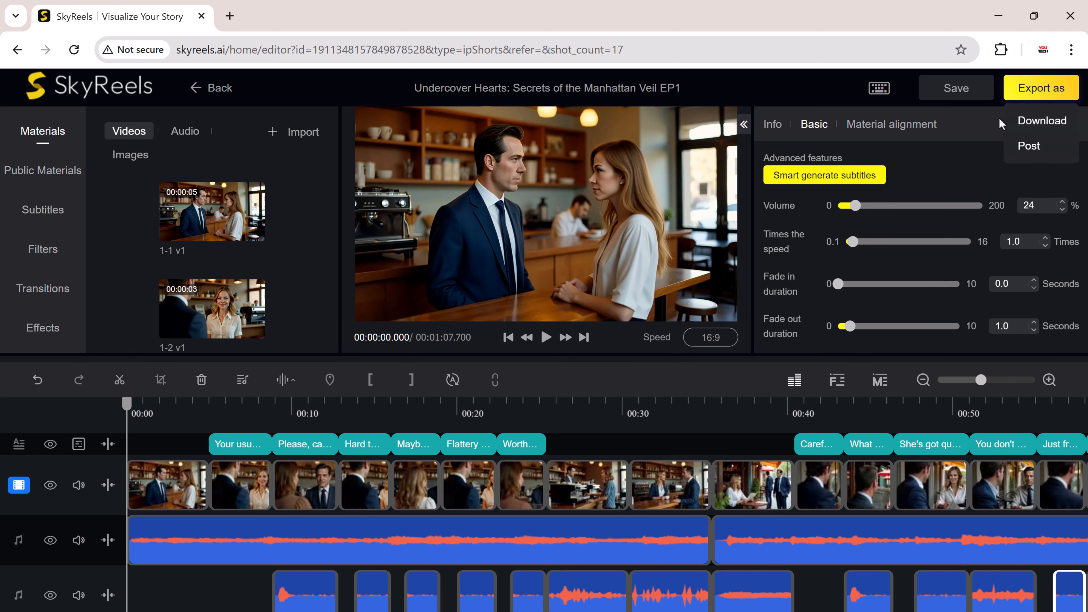
left_click(1028, 124)
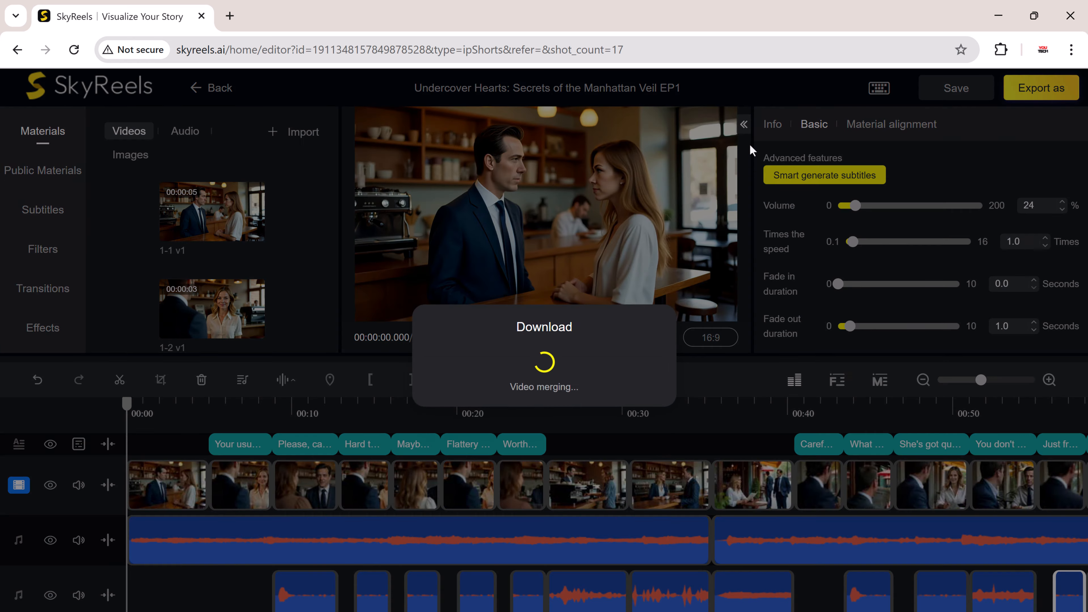